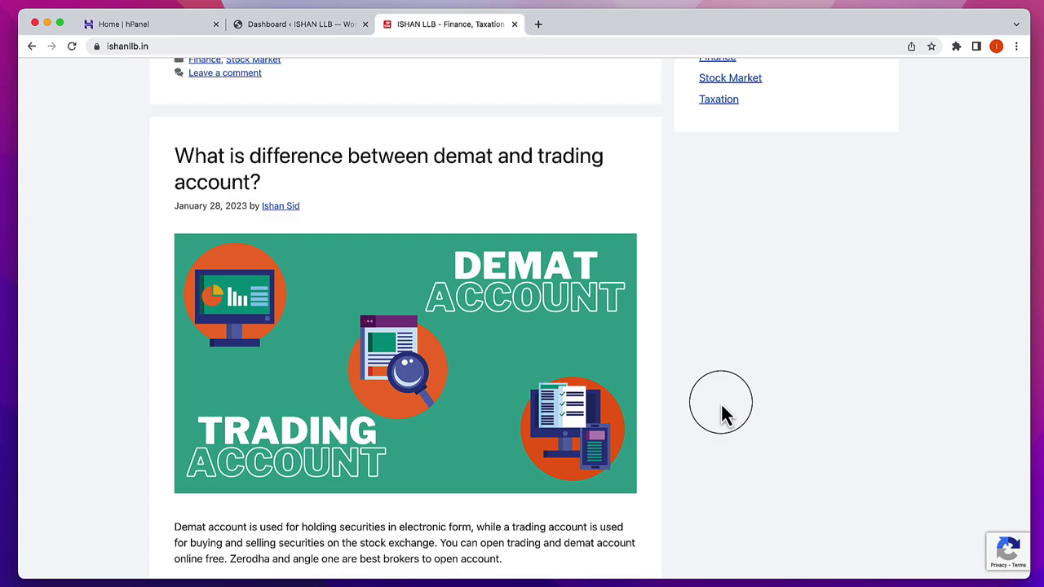
# Step: Look through the blog's home page and the Google Search Console introduction page
pyautogui.scroll(-1, 710, 387)
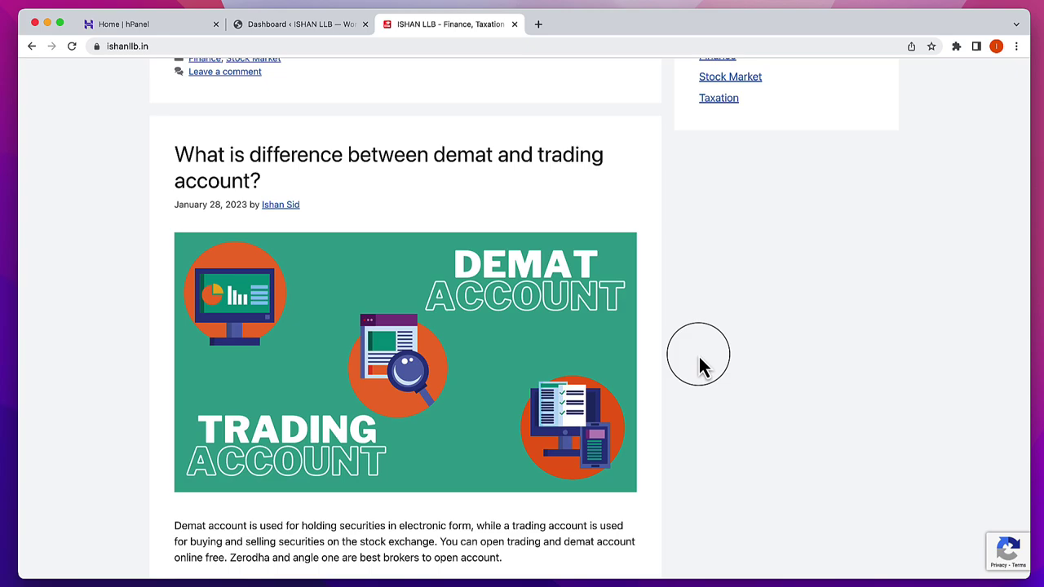
pyautogui.scroll(-10, 698, 362)
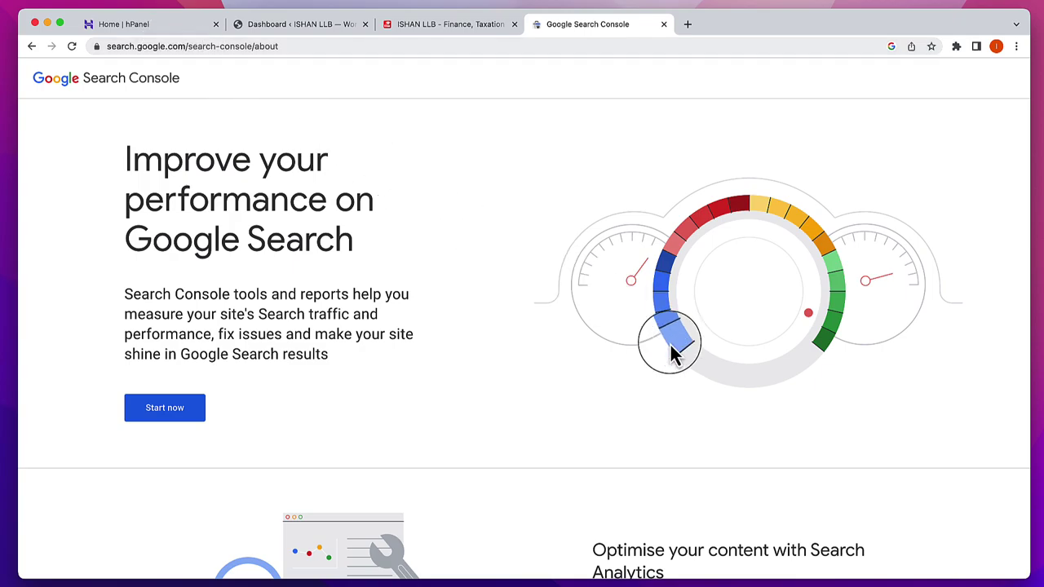
pyautogui.scroll(-10, 659, 385)
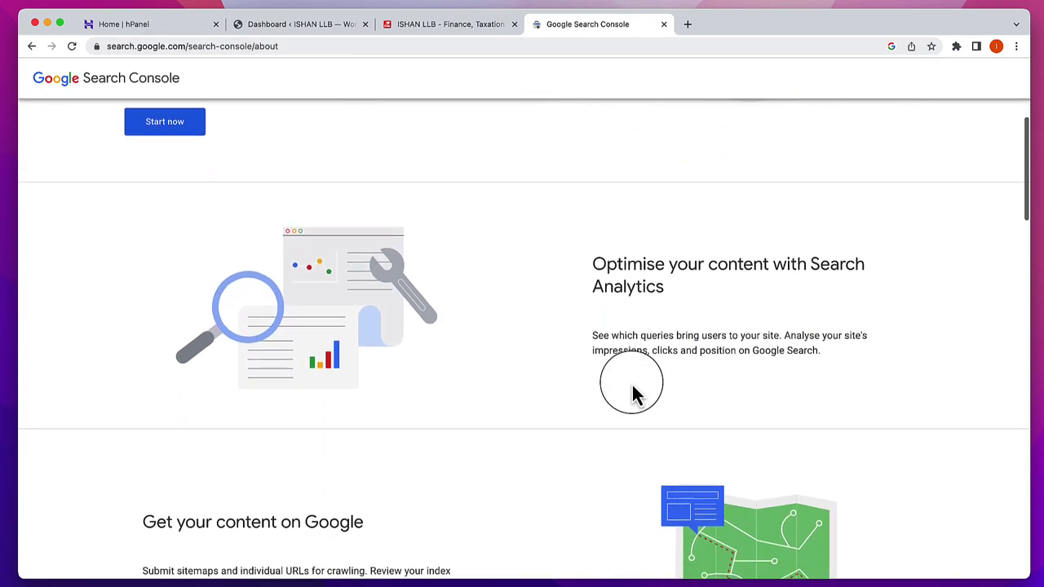
pyautogui.scroll(-1, 674, 423)
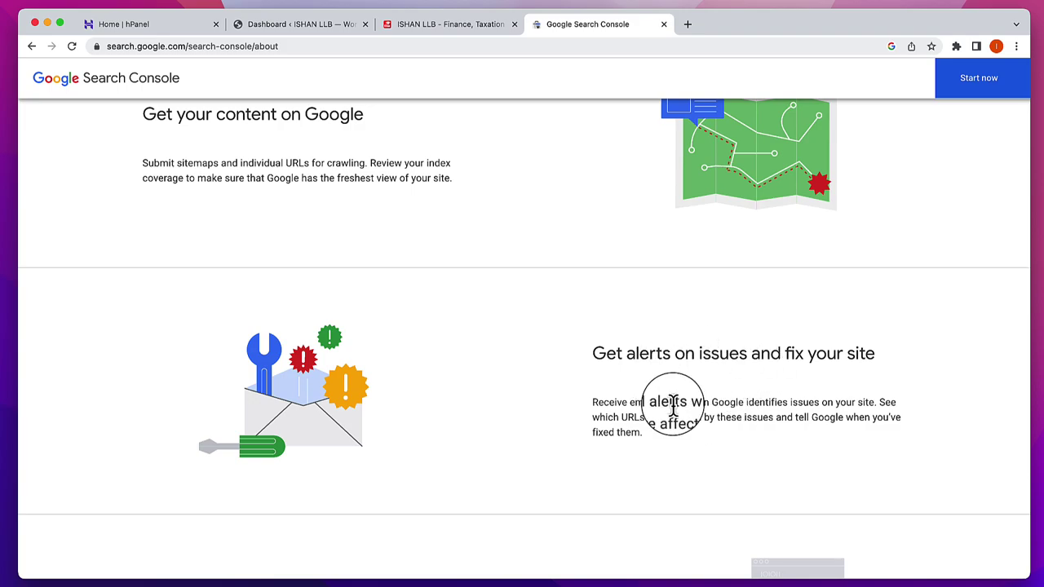
pyautogui.scroll(-5, 677, 416)
pyautogui.scroll(-2, 668, 400)
pyautogui.scroll(15, 652, 383)
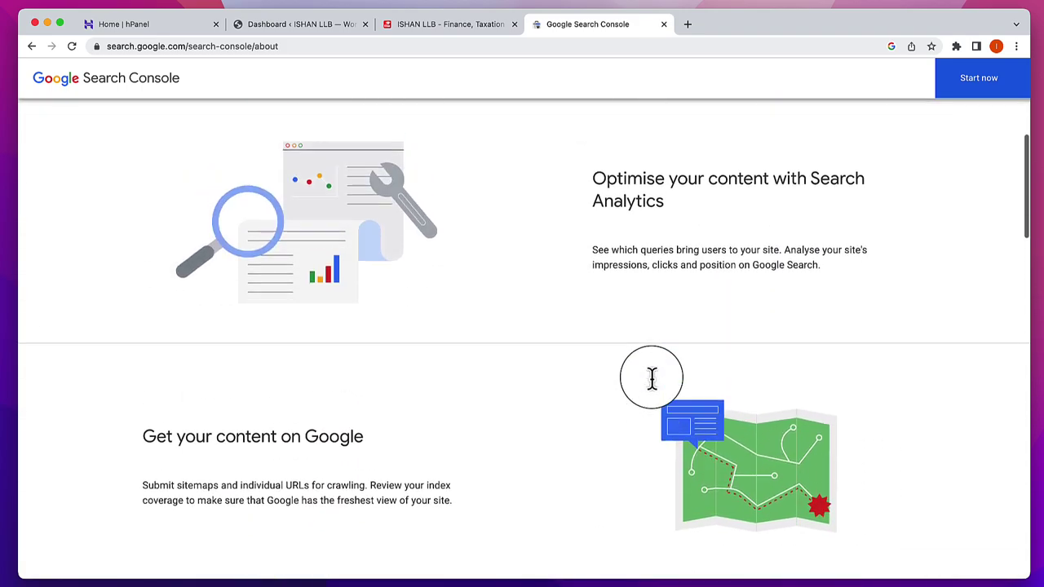
pyautogui.scroll(5, 653, 377)
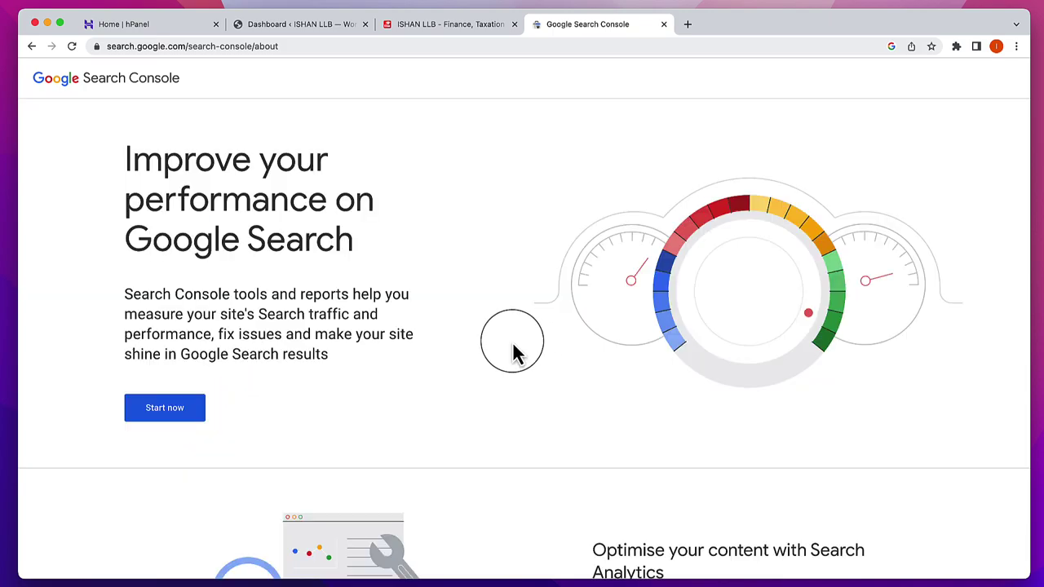
# Step: Start Search Console and add qrmenumaker.in as a Domain property
pyautogui.click(159, 412)
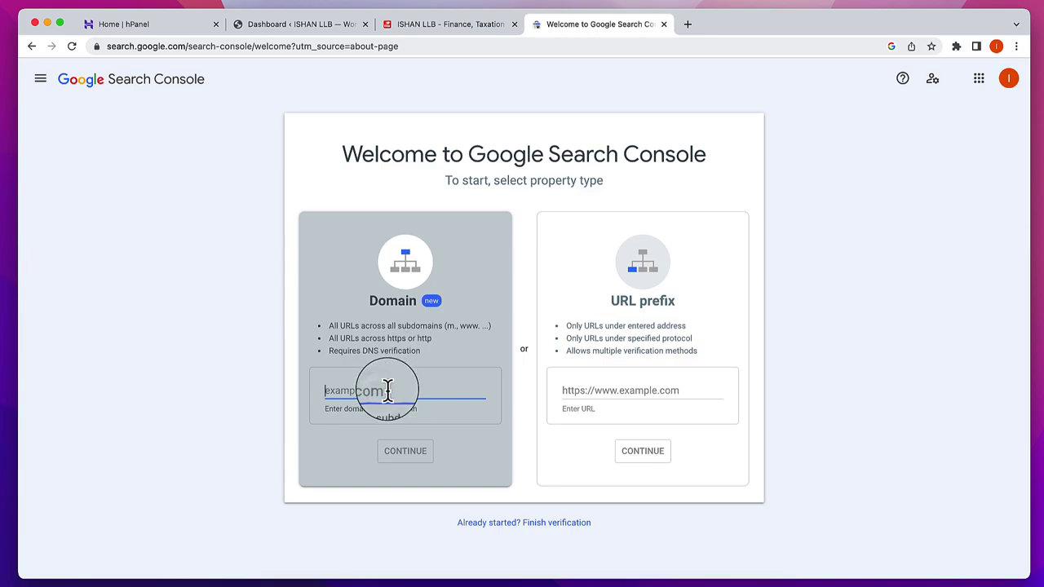
pyautogui.press('super+v')
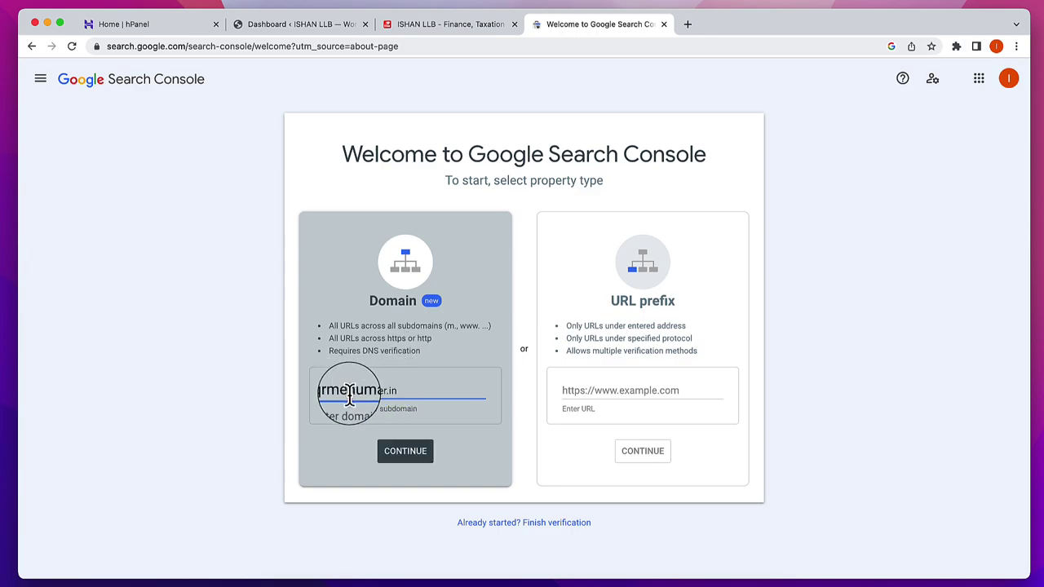
pyautogui.click(410, 456)
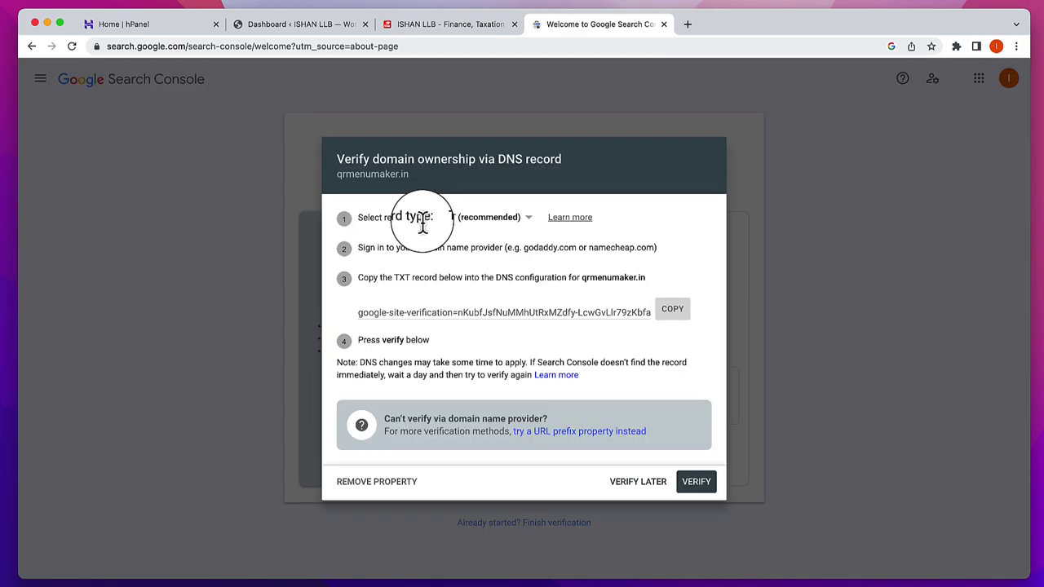
# Step: Copy the TXT verification record offered for the domain's DNS configuration
pyautogui.moveTo(388, 217); pyautogui.dragTo(455, 225)
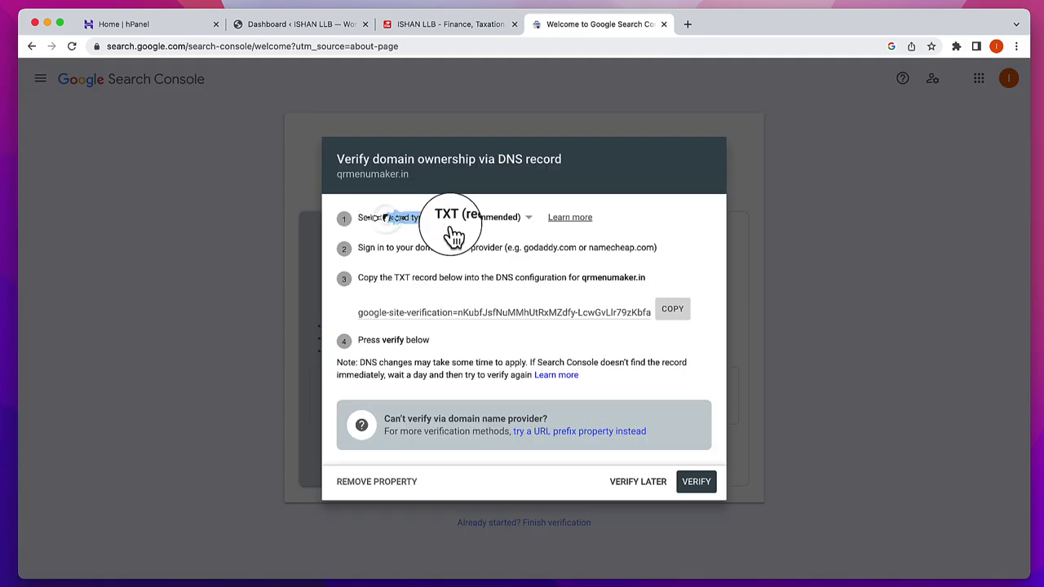
pyautogui.click(454, 221)
pyautogui.click(453, 218)
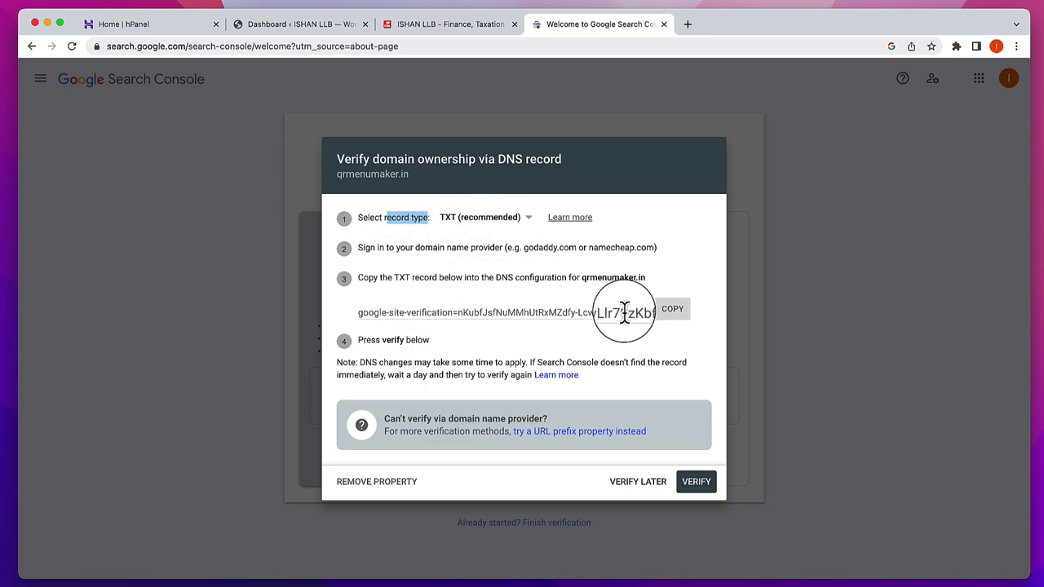
pyautogui.click(674, 314)
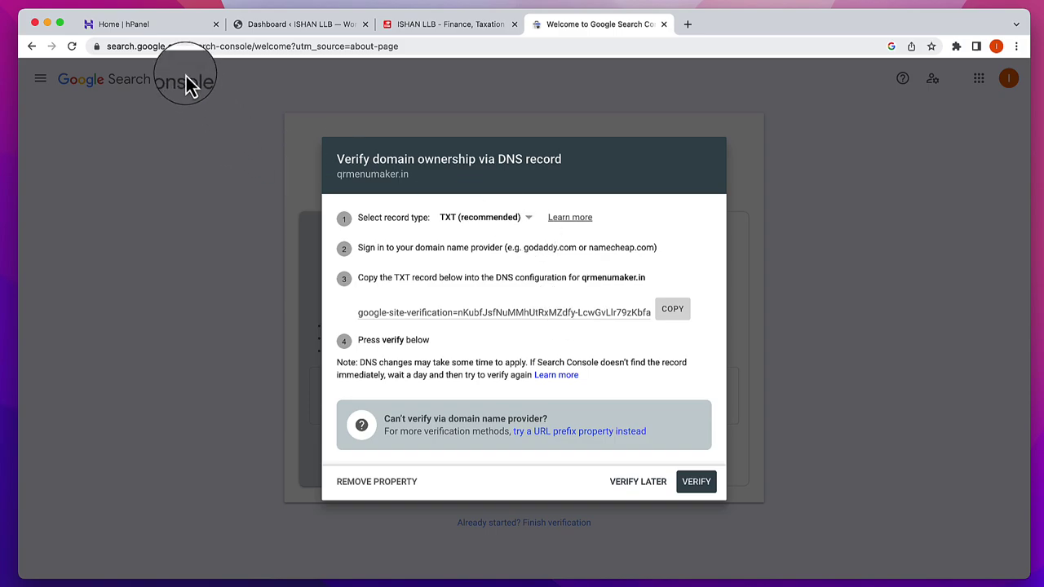
# Step: Switch to Hostinger hPanel and open the DNS records of the domain qrmenumaker.in
pyautogui.click(159, 30)
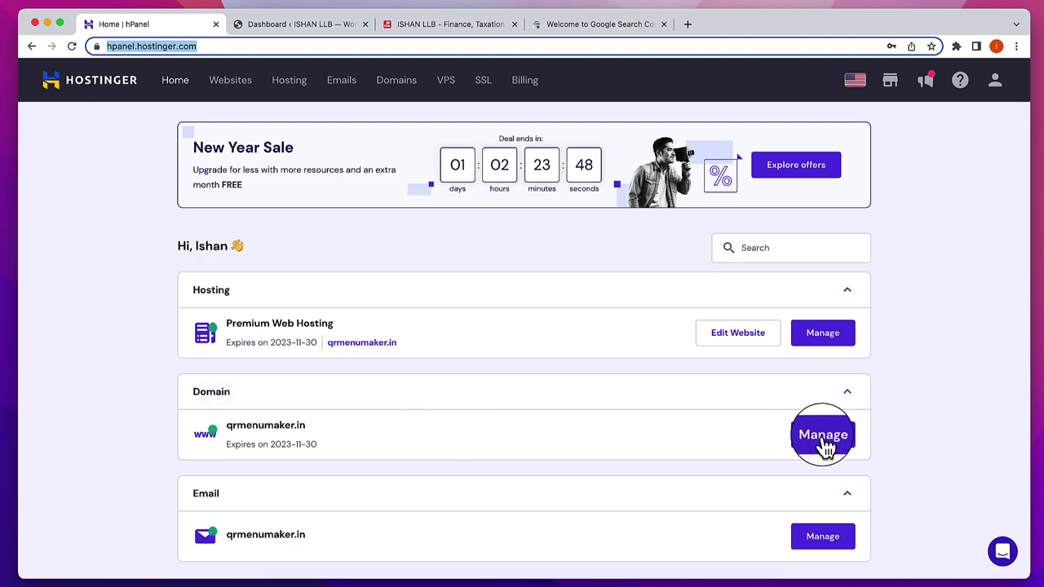
pyautogui.click(398, 86)
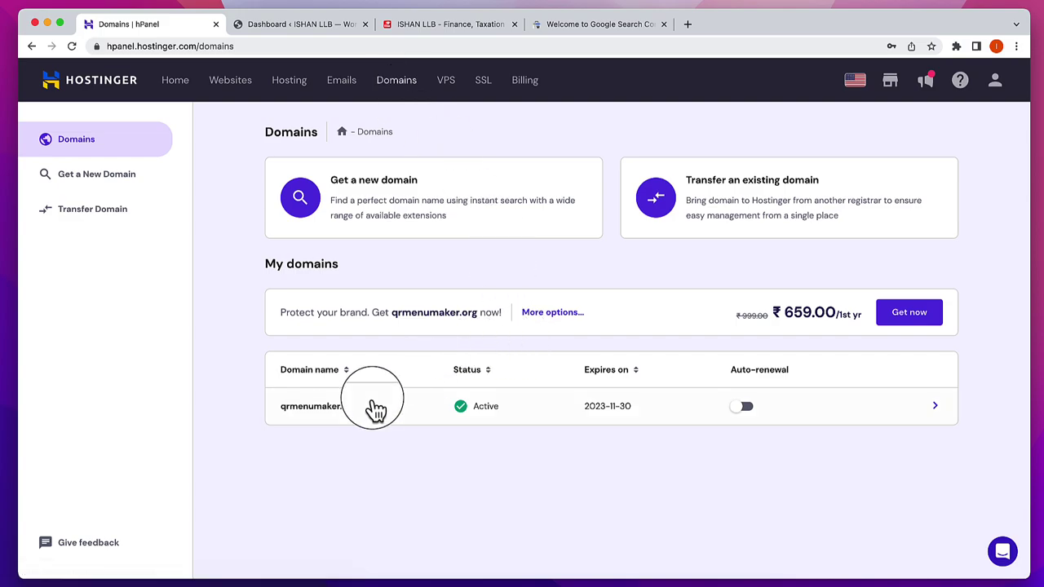
pyautogui.click(321, 412)
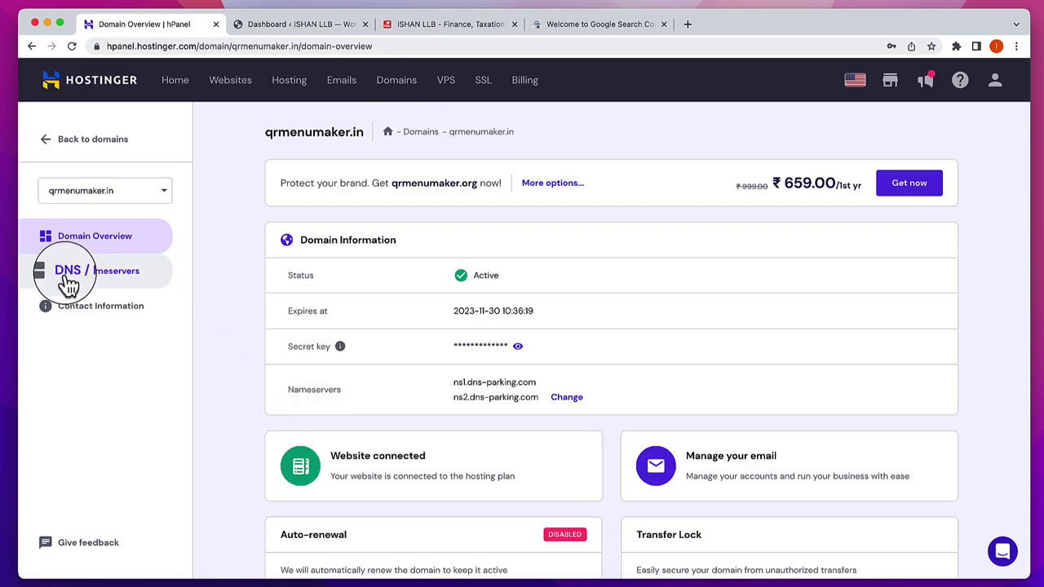
pyautogui.click(114, 277)
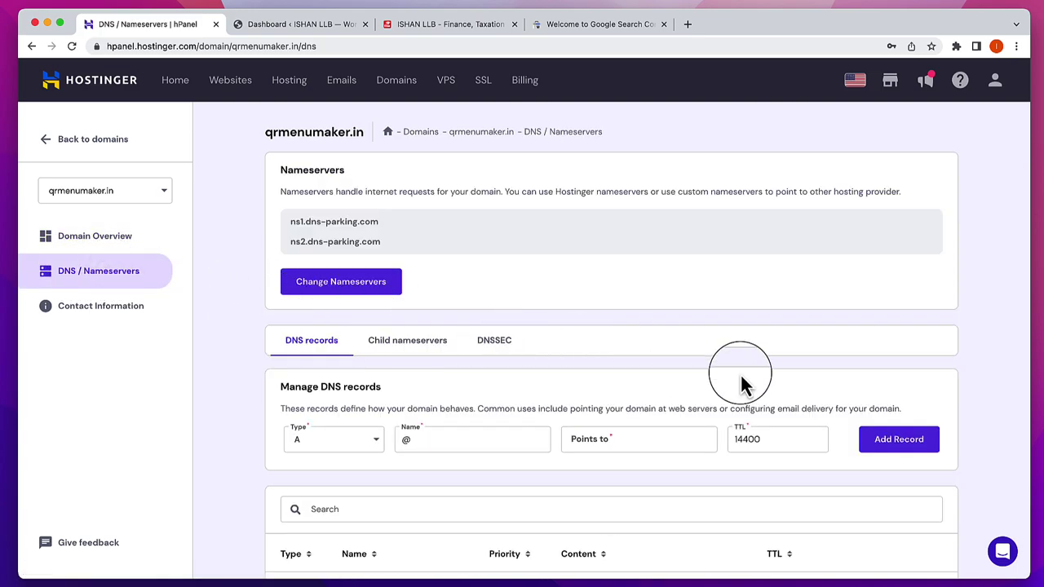
pyautogui.scroll(-3, 730, 375)
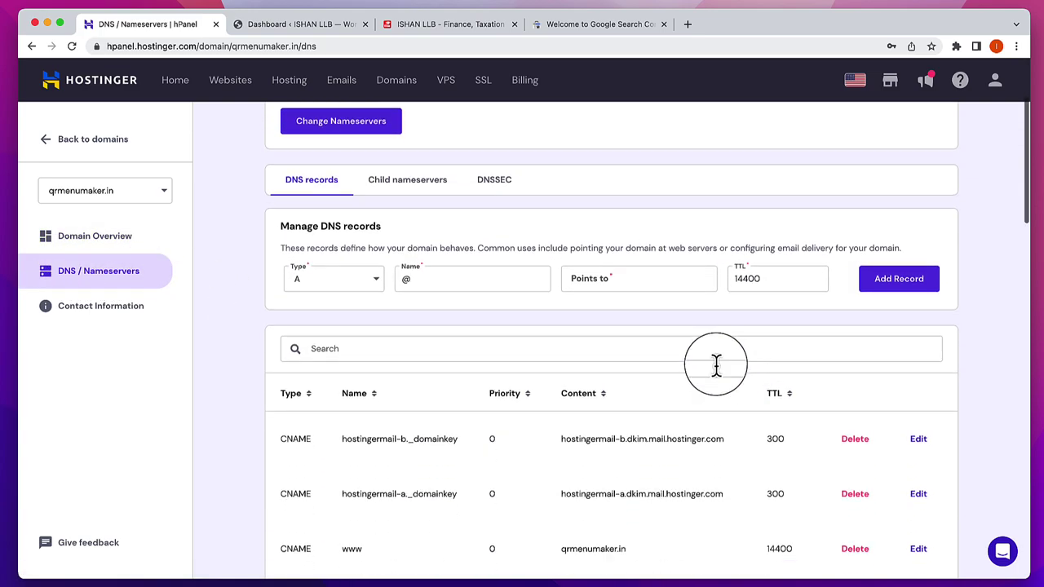
# Step: Add a TXT record for @ with the copied Google verification value and TTL 14400, and locate it in the records list
pyautogui.click(332, 287)
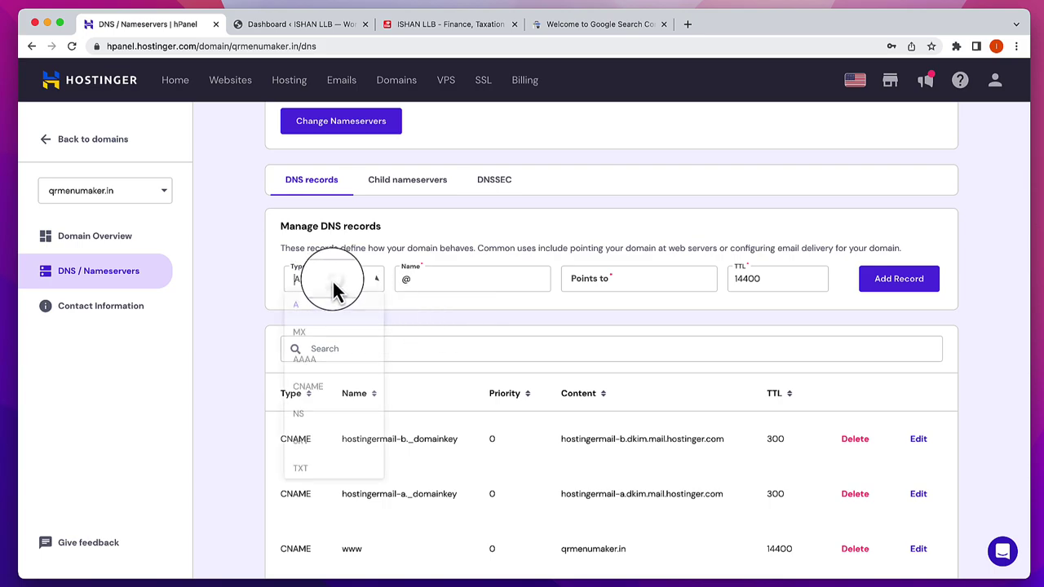
pyautogui.click(312, 472)
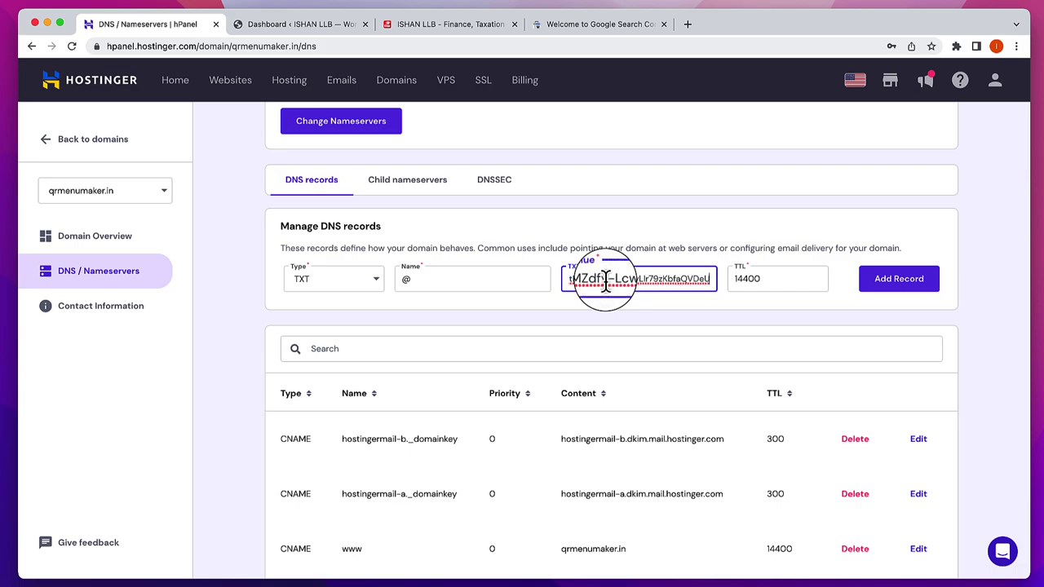
pyautogui.hotkey('ctrl', 'shift', 'Tab')
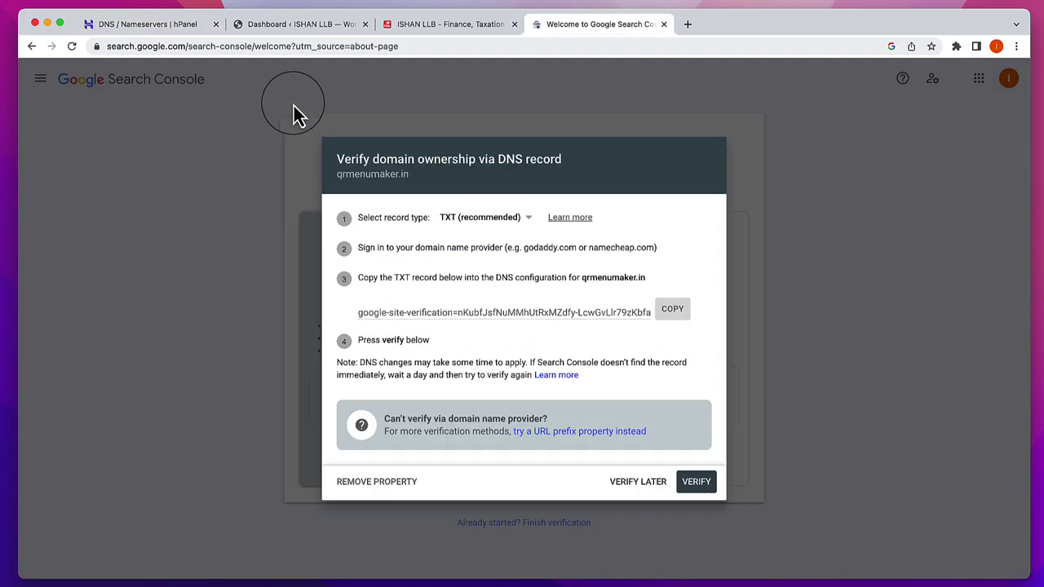
pyautogui.click(147, 24)
pyautogui.press('super+v')
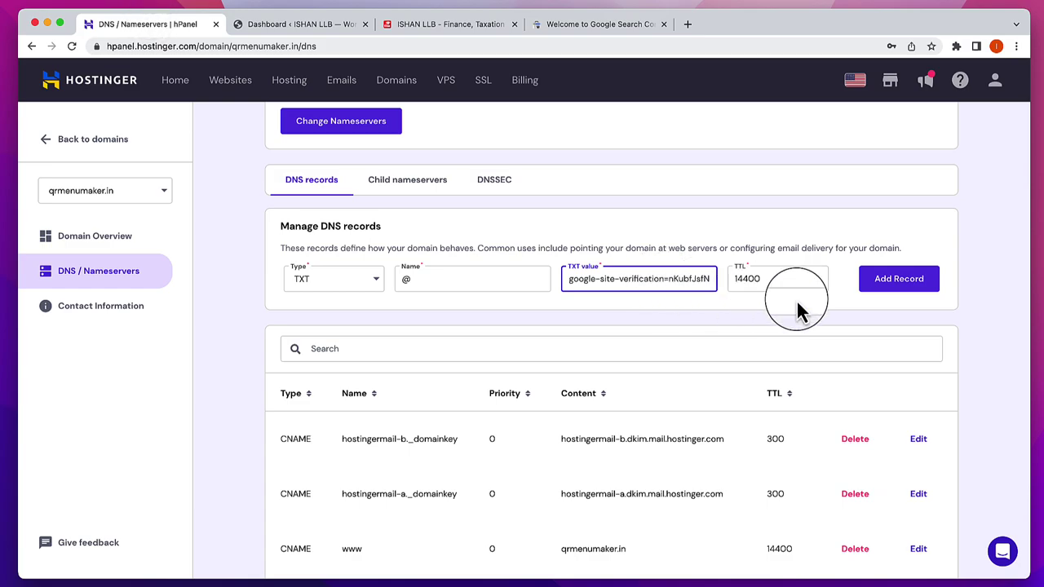
pyautogui.click(895, 281)
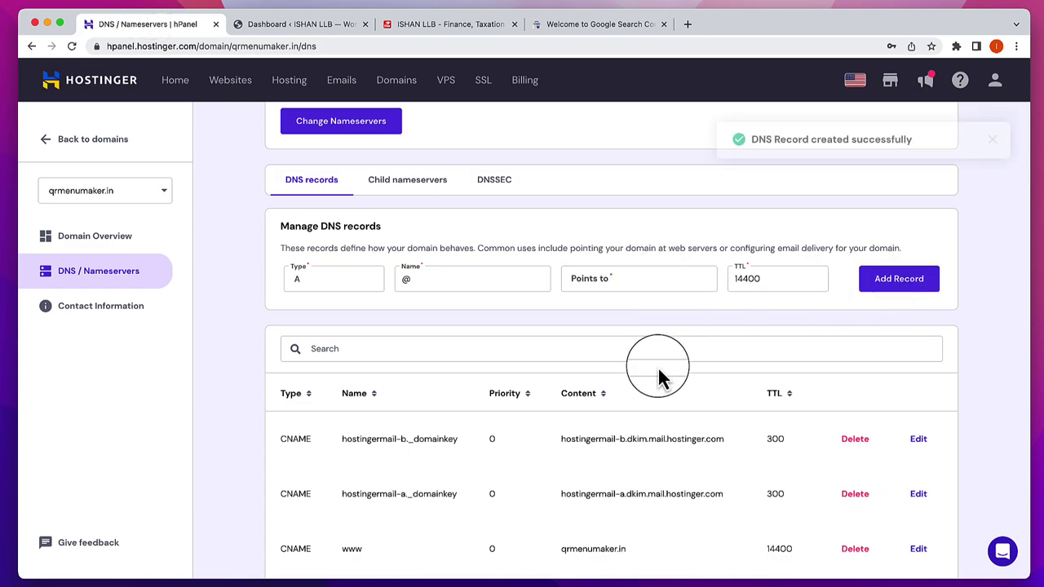
pyautogui.scroll(-3, 816, 375)
pyautogui.scroll(2, 783, 444)
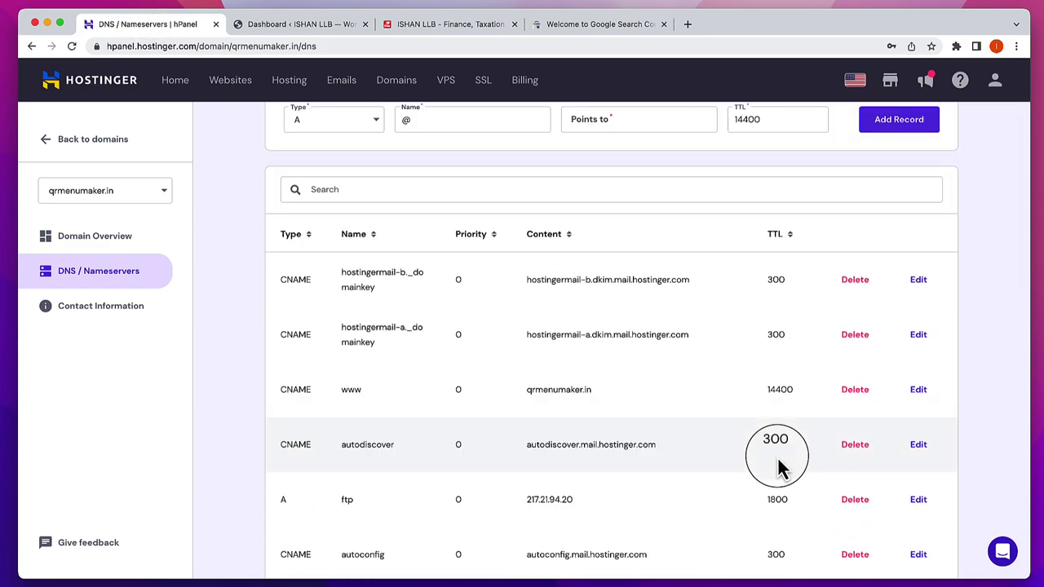
pyautogui.scroll(-10, 763, 469)
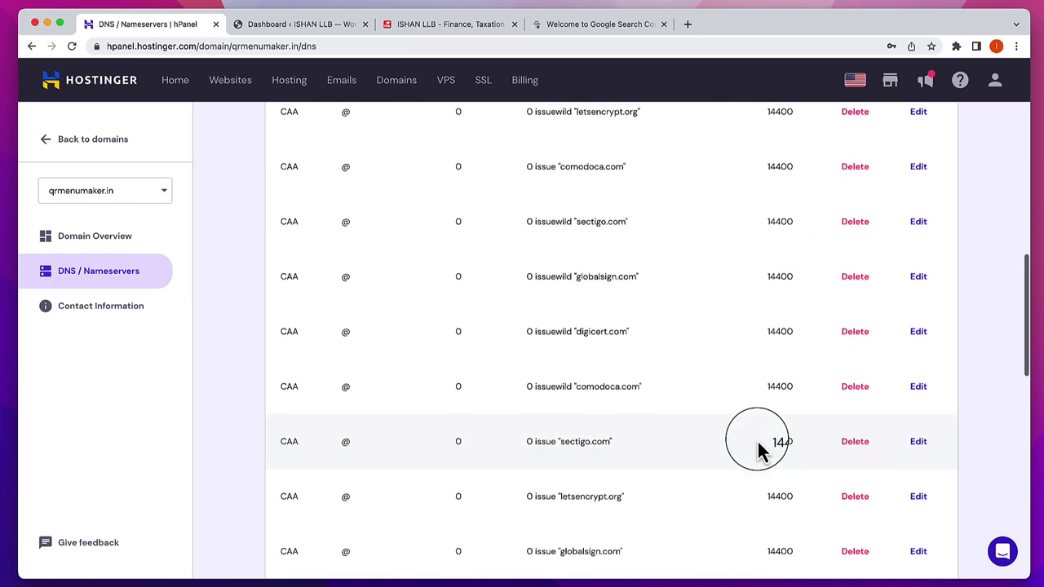
pyautogui.scroll(-2, 758, 453)
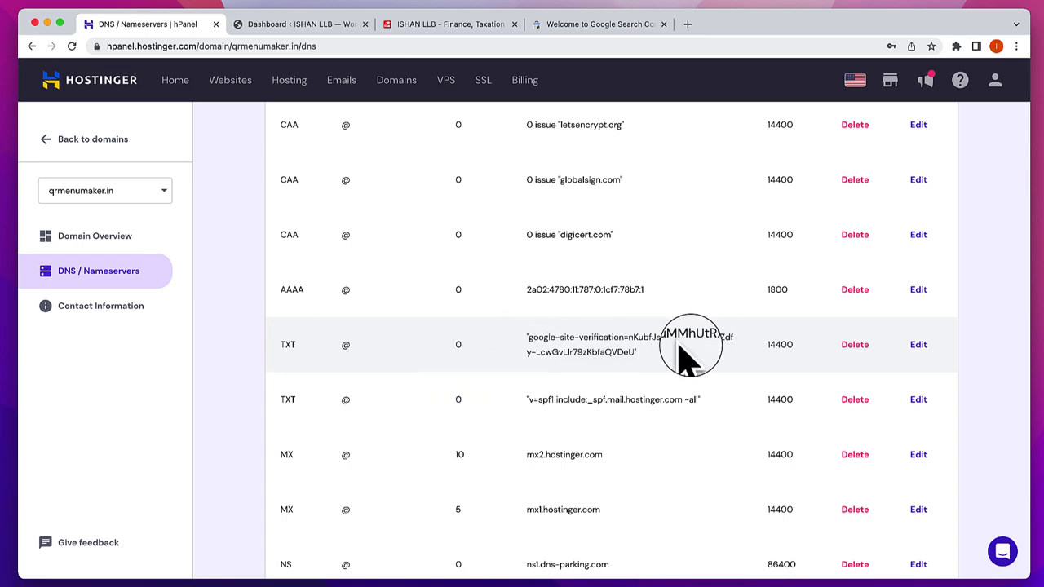
# Step: Return to Search Console, verify ownership of the domain and dismiss the confirmation
pyautogui.click(613, 24)
pyautogui.click(687, 485)
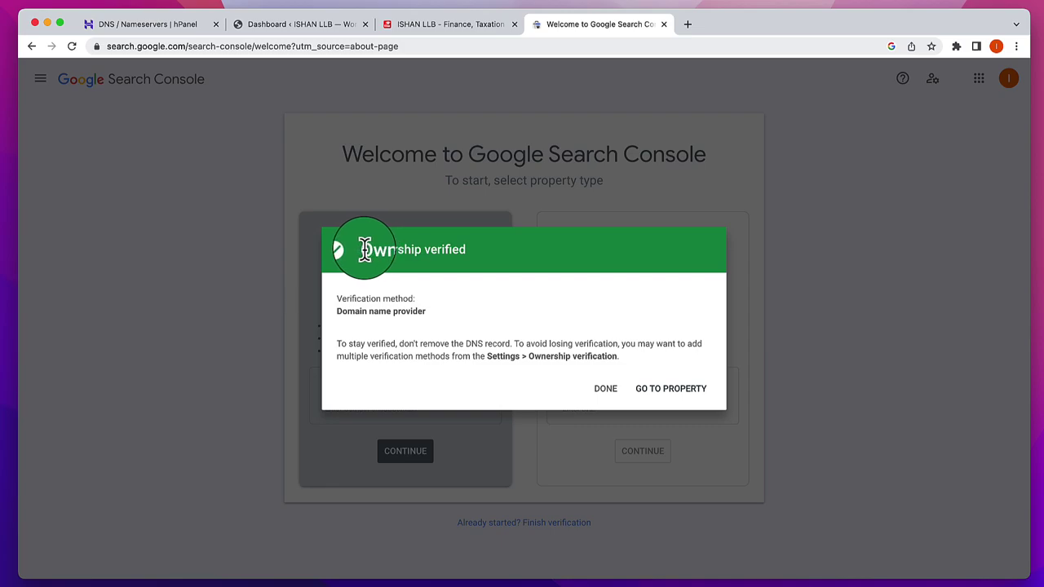
pyautogui.moveTo(361, 249); pyautogui.dragTo(469, 259)
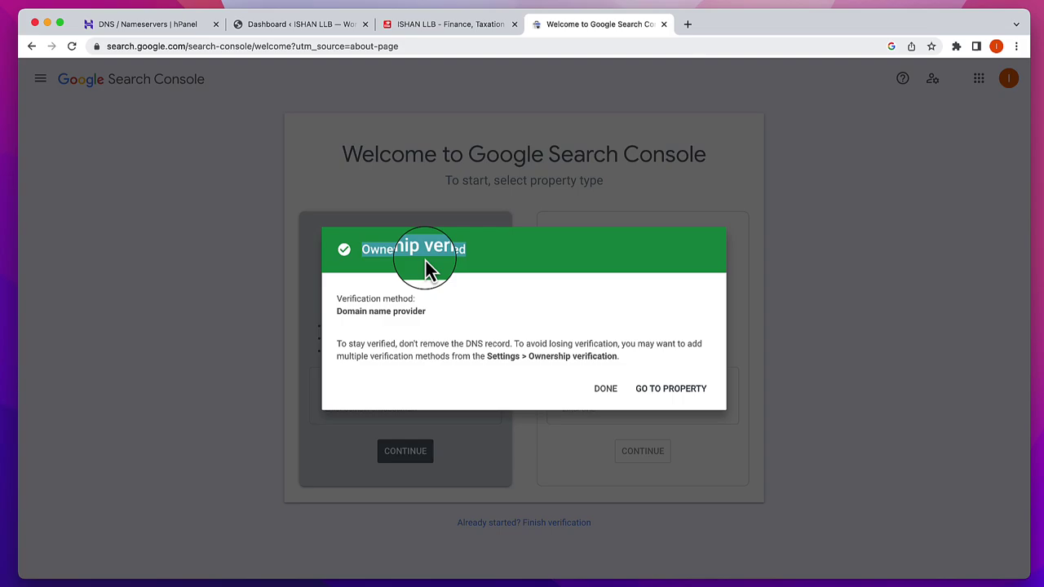
pyautogui.moveTo(354, 248); pyautogui.dragTo(487, 375)
pyautogui.press('Escape')
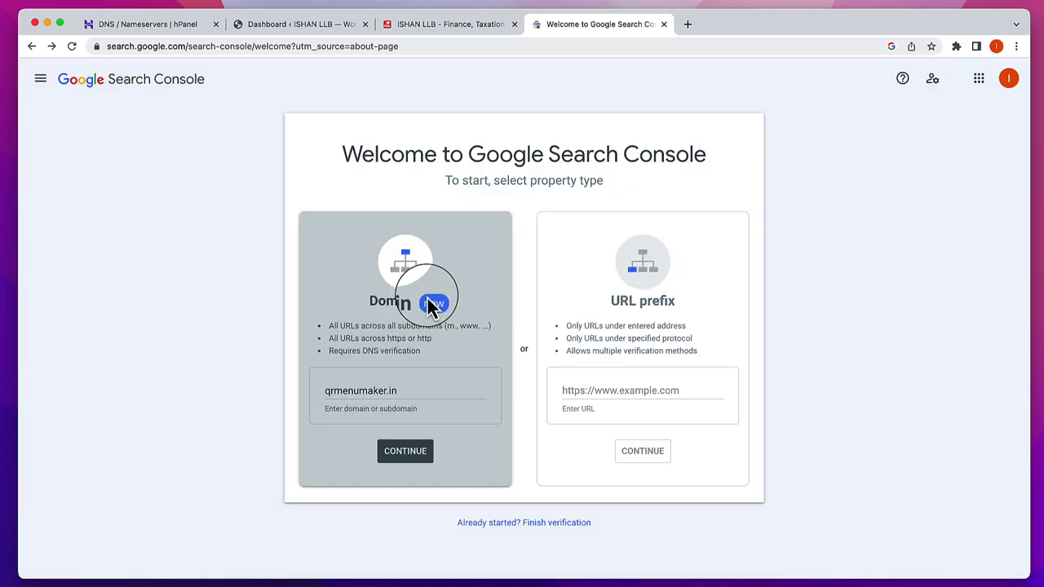
pyautogui.click(620, 385)
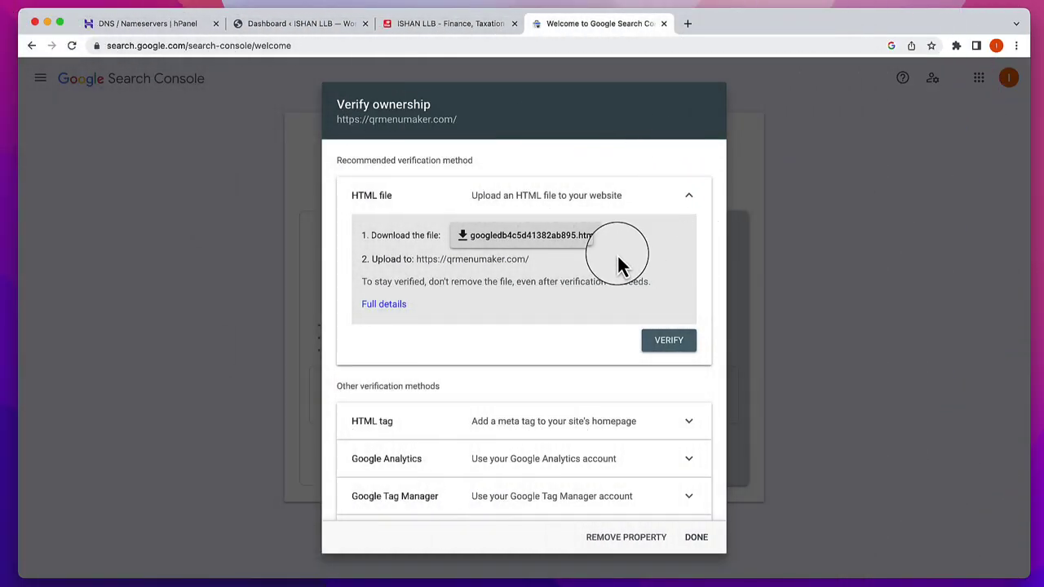
pyautogui.click(532, 241)
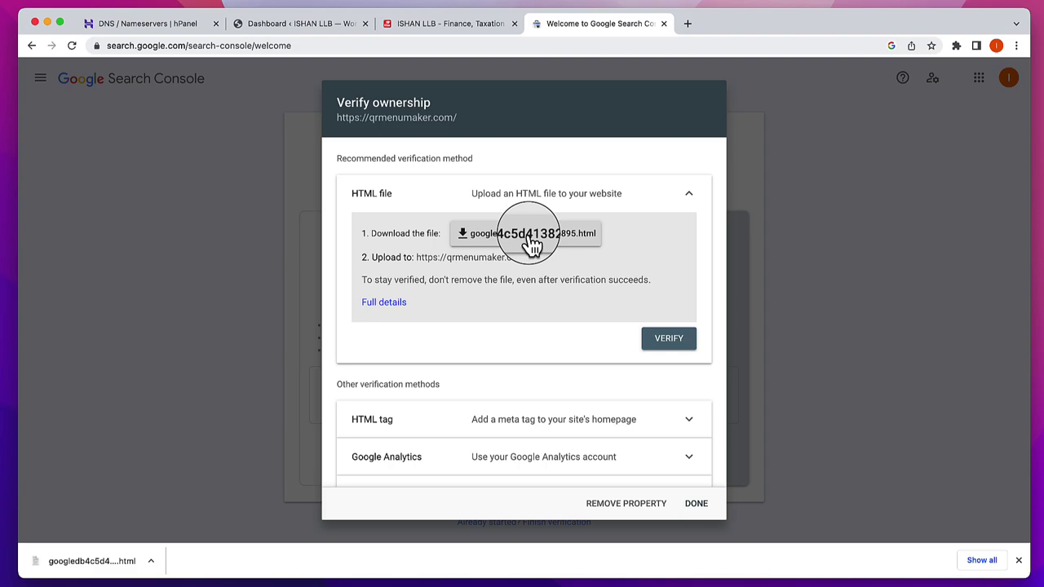
# Step: Open the public_html folder in Hostinger's file manager for the qrmenumaker.in hosting, and return to Search Console's ownership verification
pyautogui.click(176, 29)
pyautogui.scroll(10, 514, 257)
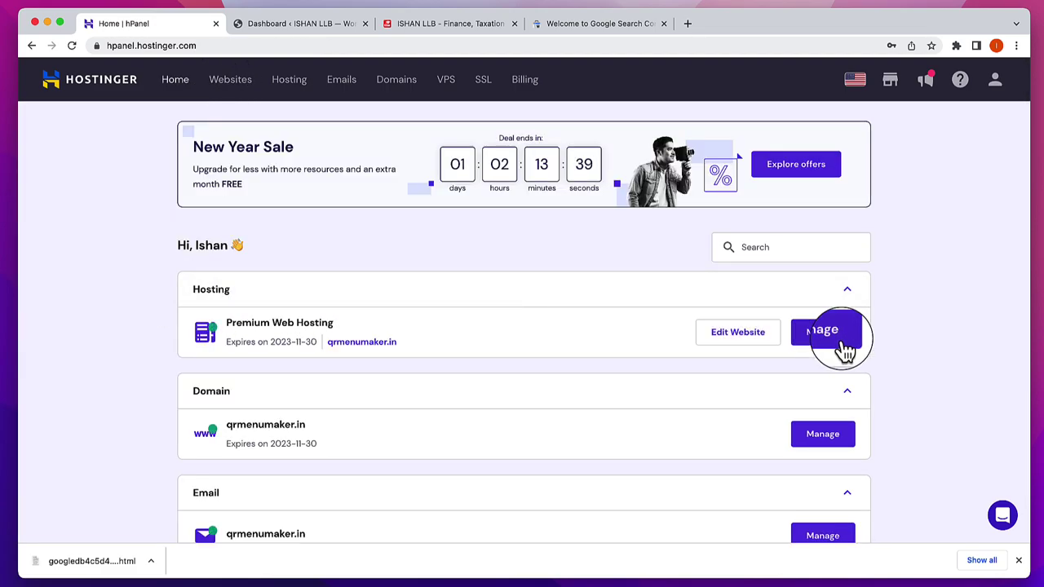
pyautogui.click(836, 334)
pyautogui.click(491, 330)
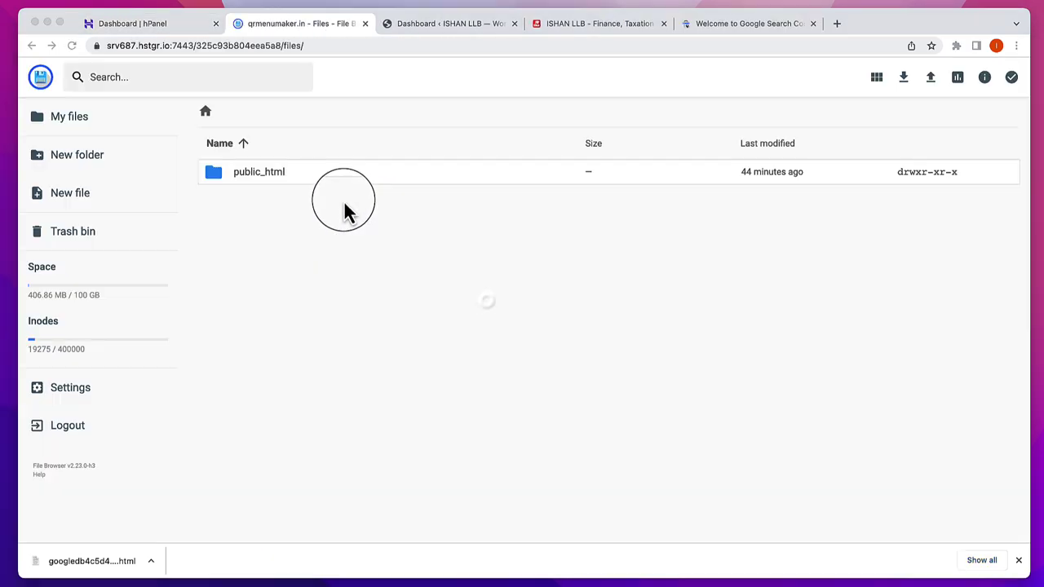
pyautogui.click(259, 174)
pyautogui.doubleClick(259, 173)
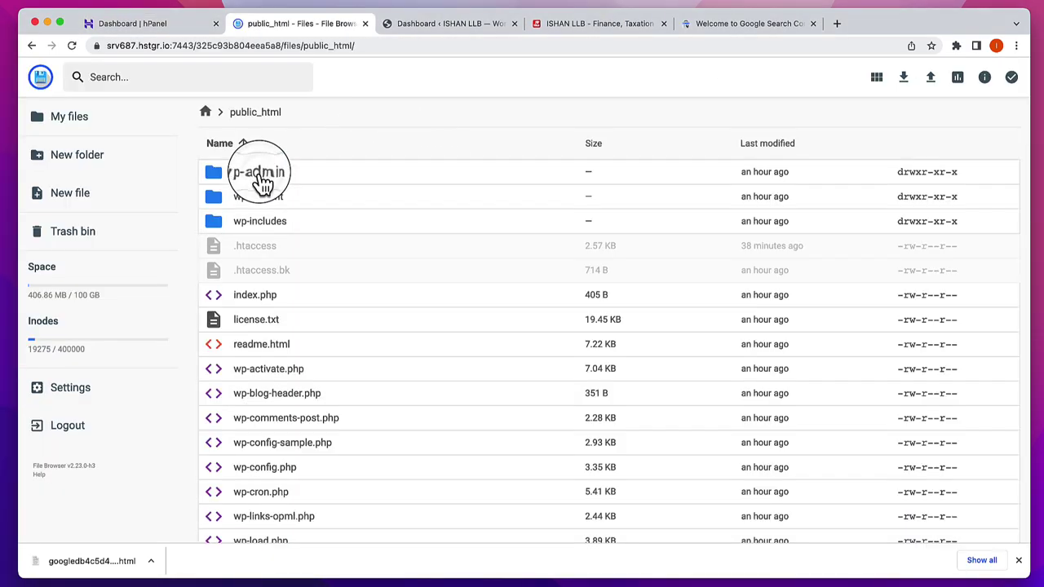
pyautogui.scroll(-4, 454, 435)
pyautogui.scroll(4, 482, 427)
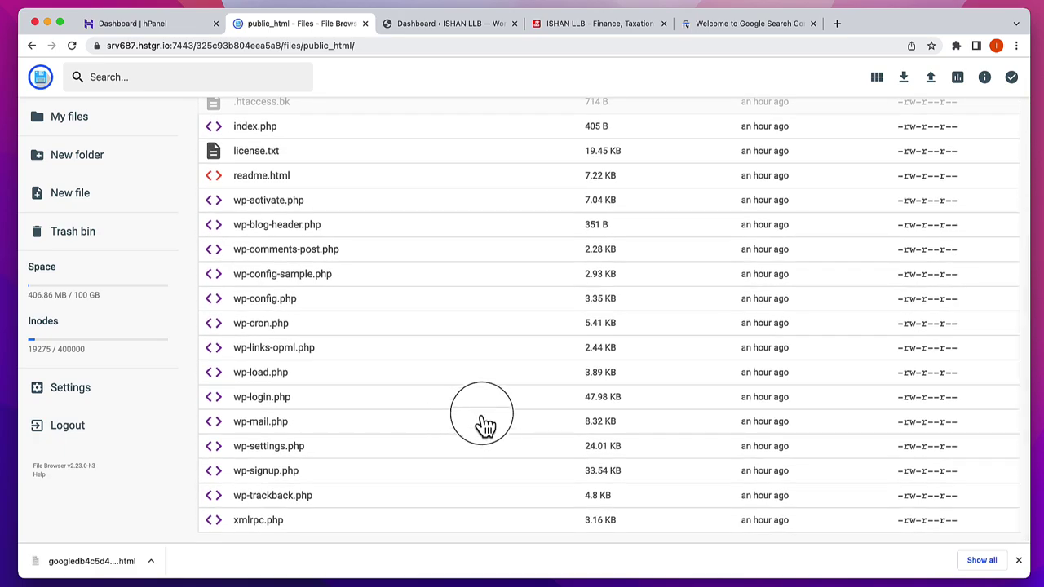
pyautogui.click(698, 25)
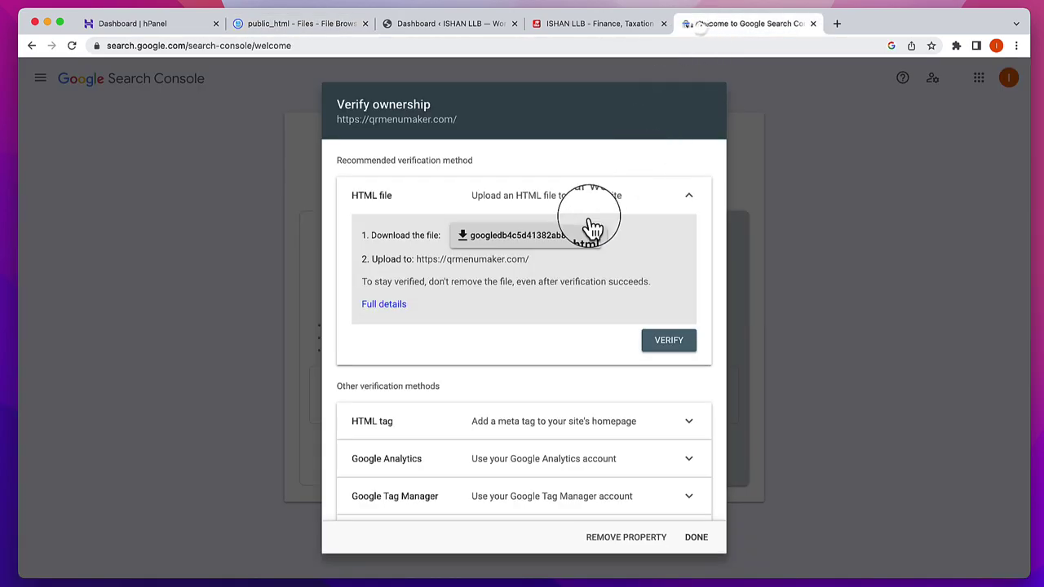
pyautogui.click(301, 25)
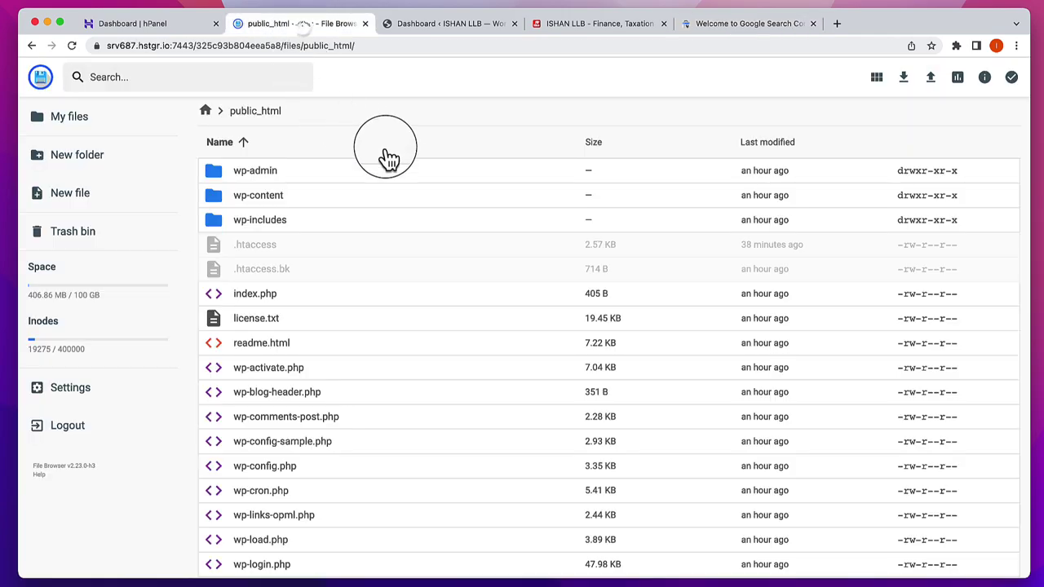
pyautogui.click(932, 82)
pyautogui.click(472, 349)
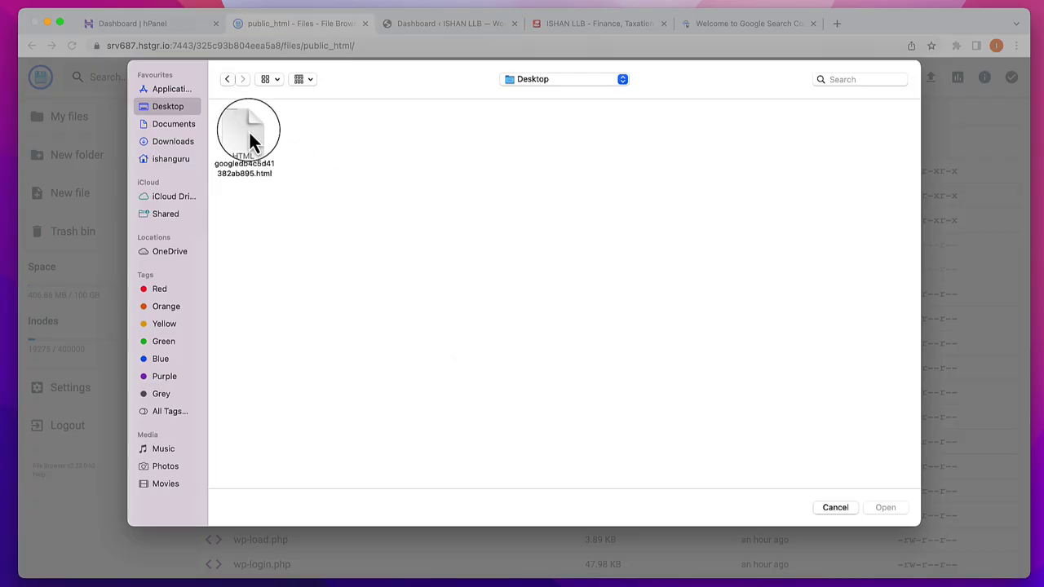
pyautogui.click(248, 131)
pyautogui.click(885, 507)
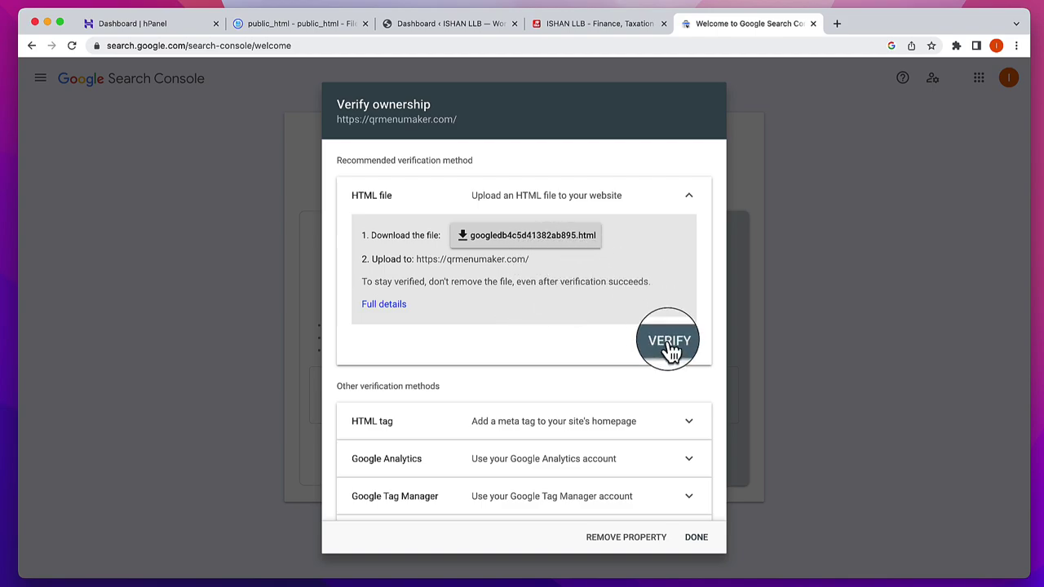
pyautogui.click(670, 347)
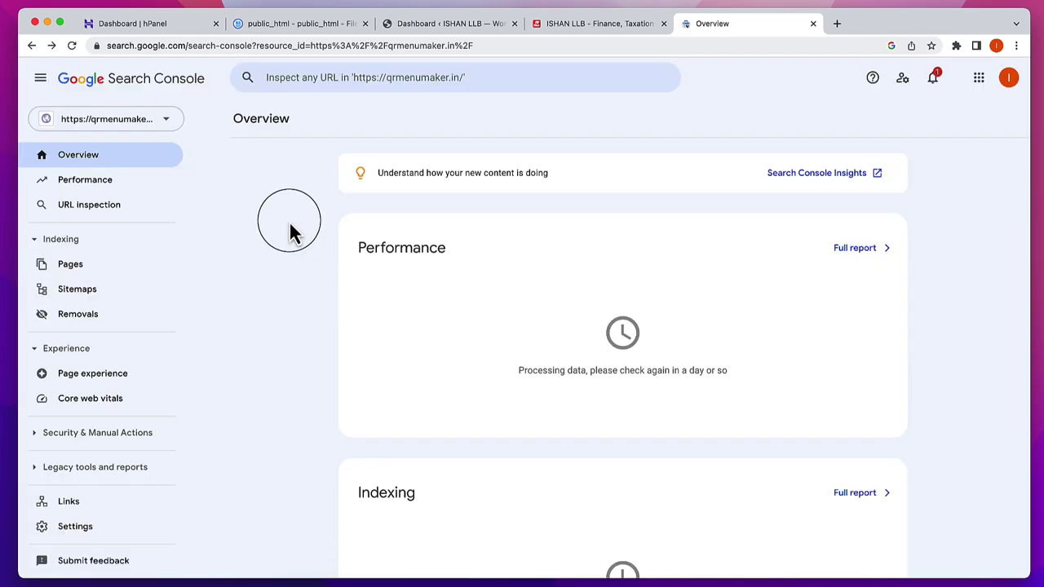
pyautogui.click(153, 128)
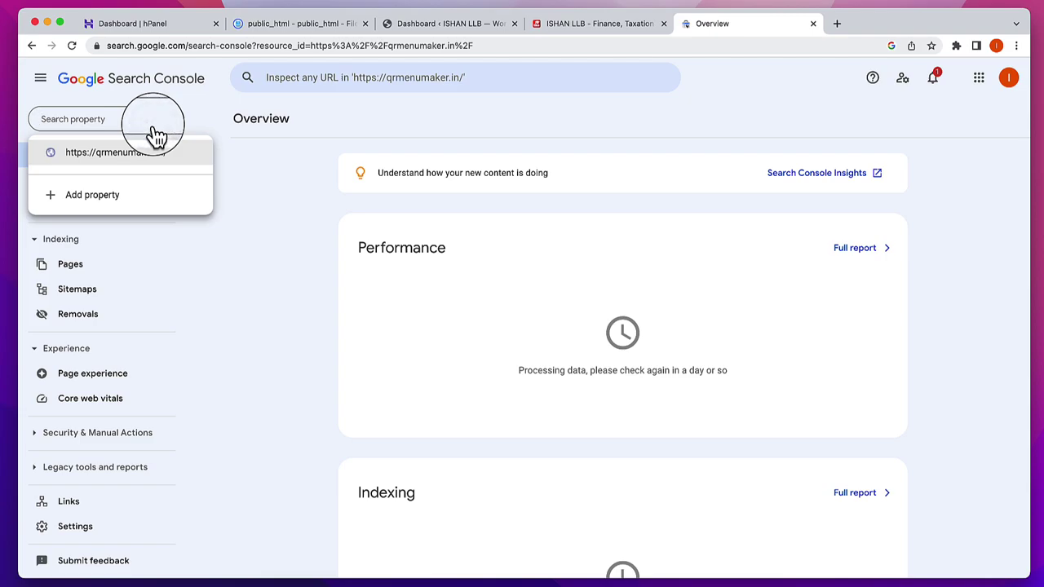
pyautogui.click(280, 320)
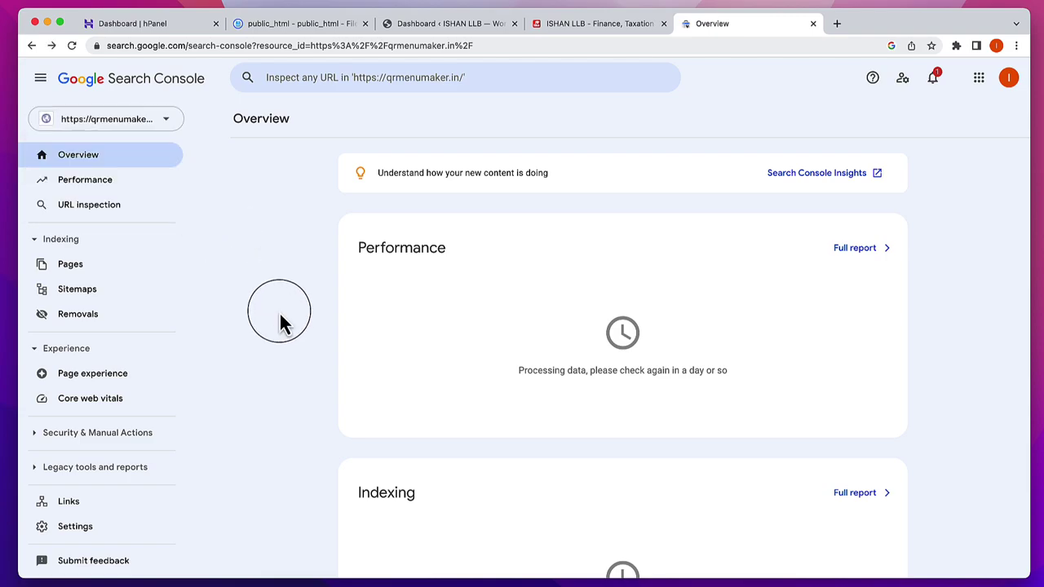
pyautogui.click(67, 295)
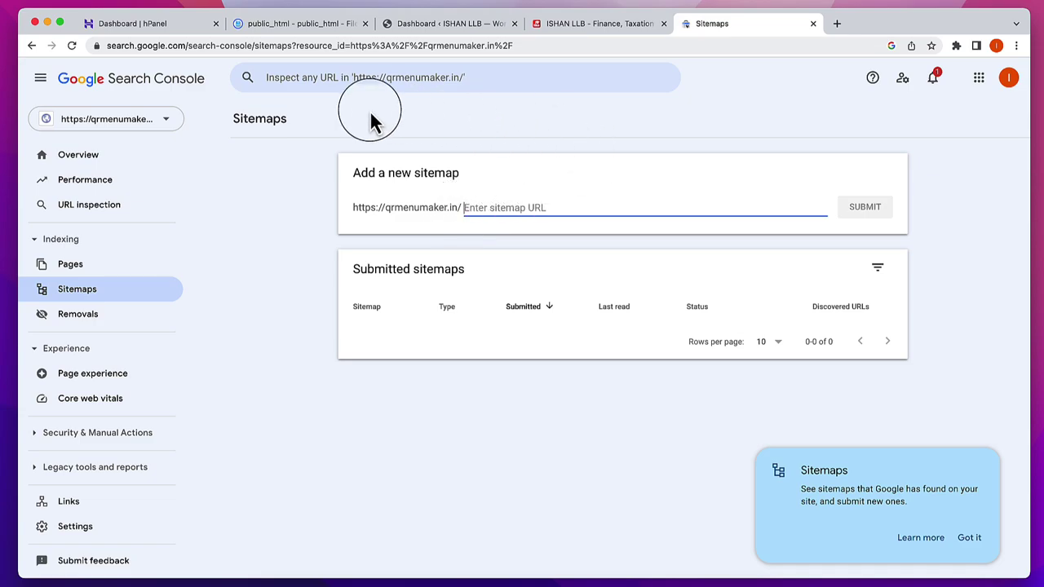
# Step: Switch to the WordPress dashboard and view the XML sitemap from Yoast SEO's site features settings
pyautogui.click(453, 23)
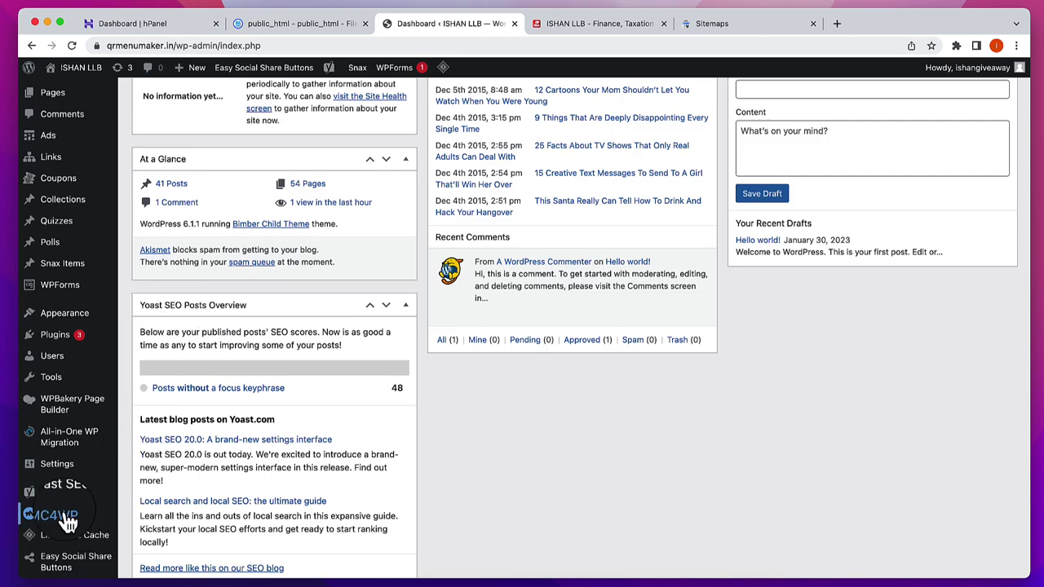
pyautogui.moveTo(56, 495)
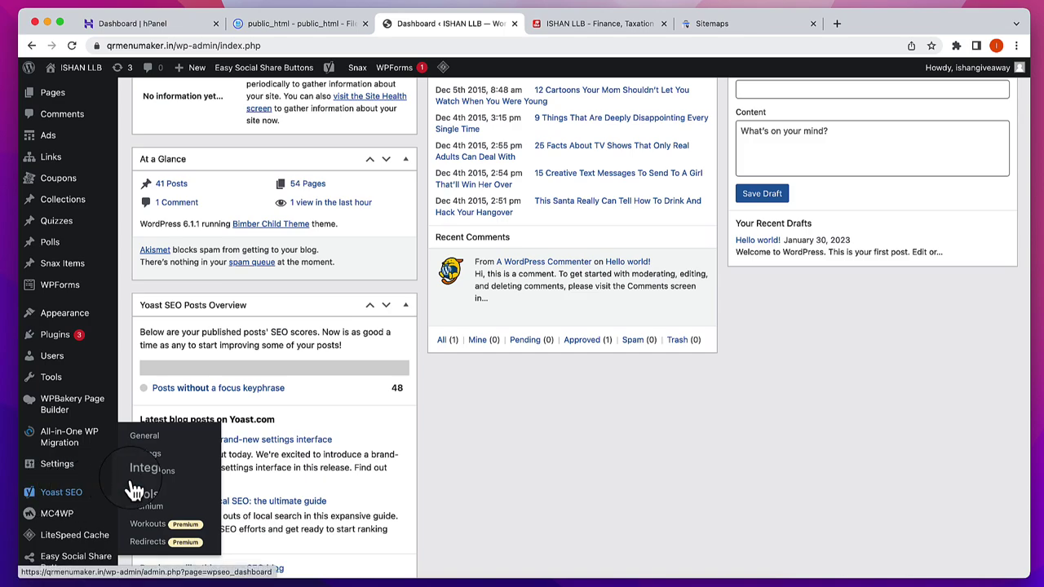
pyautogui.click(145, 454)
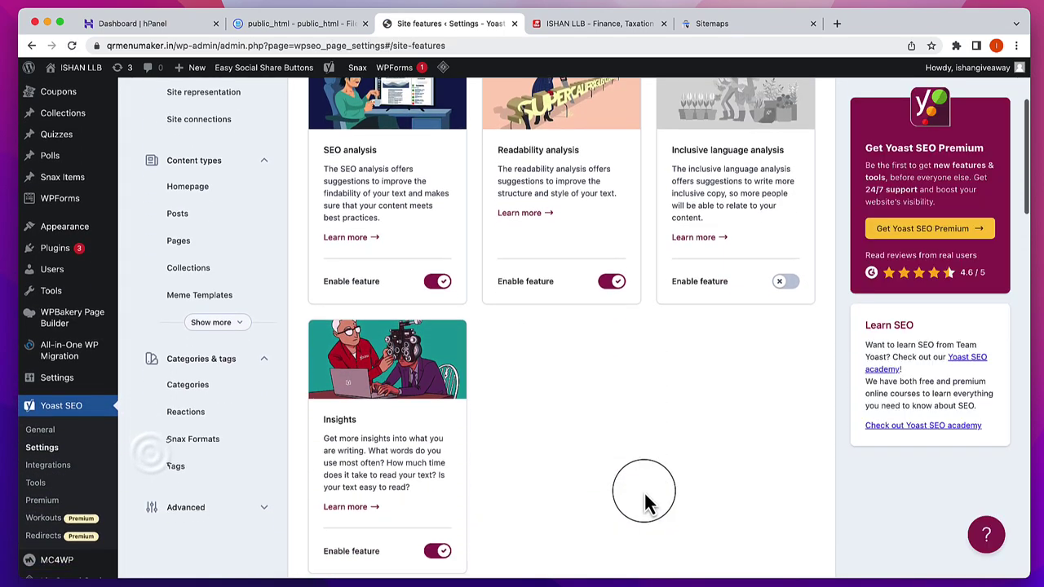
pyautogui.scroll(-10, 644, 501)
pyautogui.scroll(-12, 645, 501)
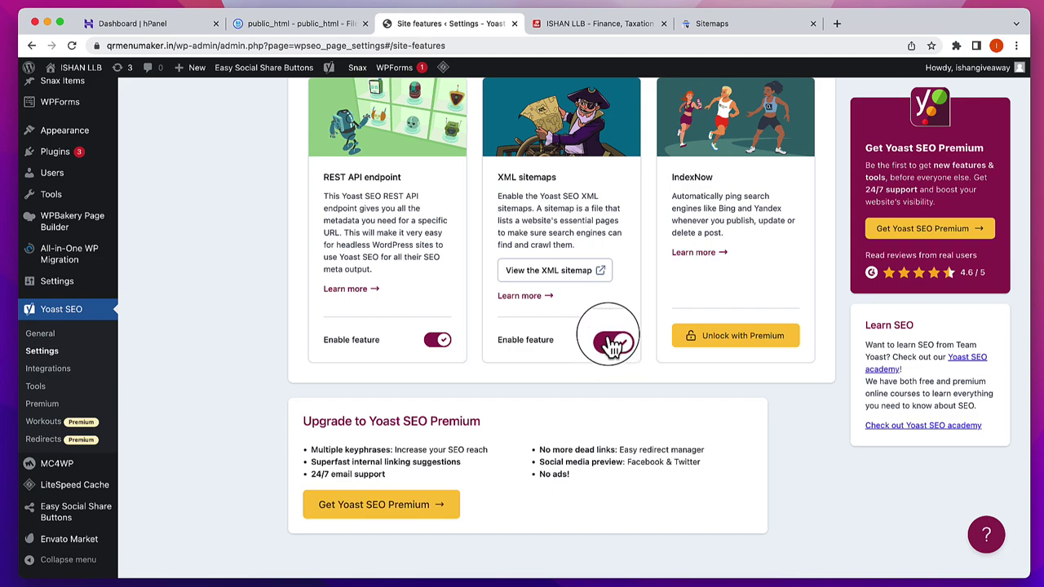
pyautogui.click(559, 284)
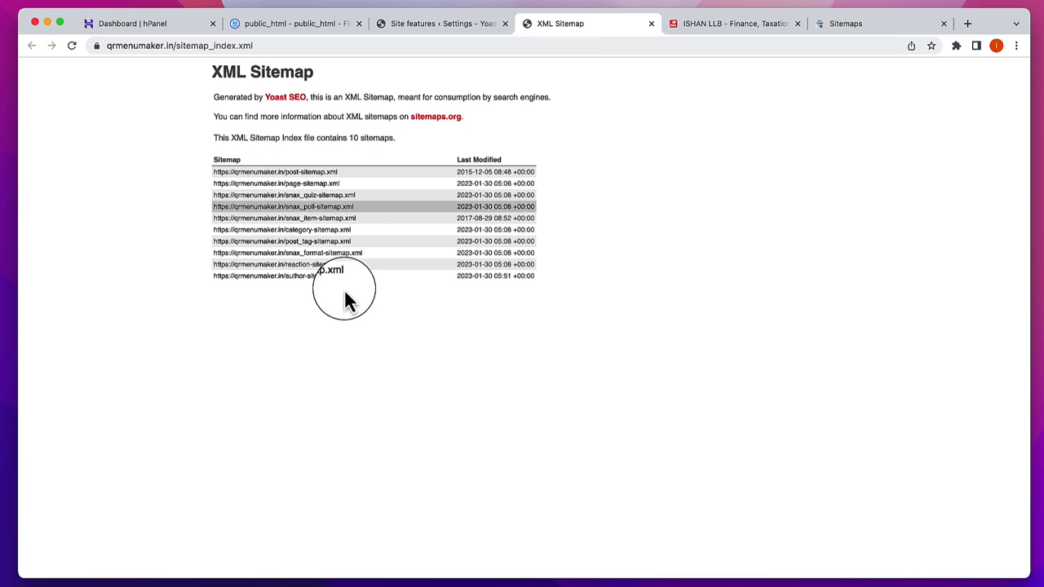
pyautogui.click(292, 45)
pyautogui.press('super+c')
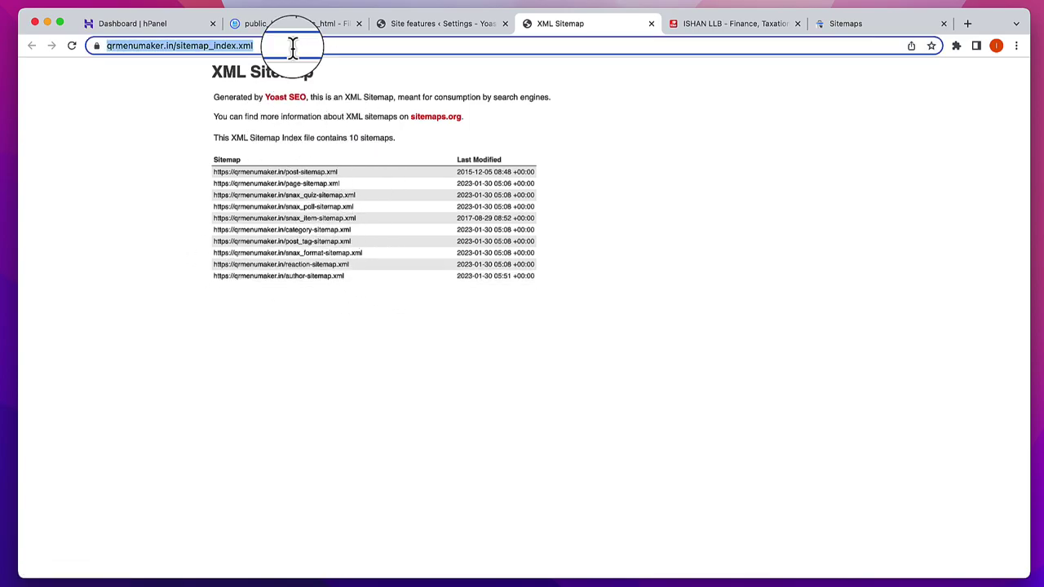
pyautogui.press('super+9')
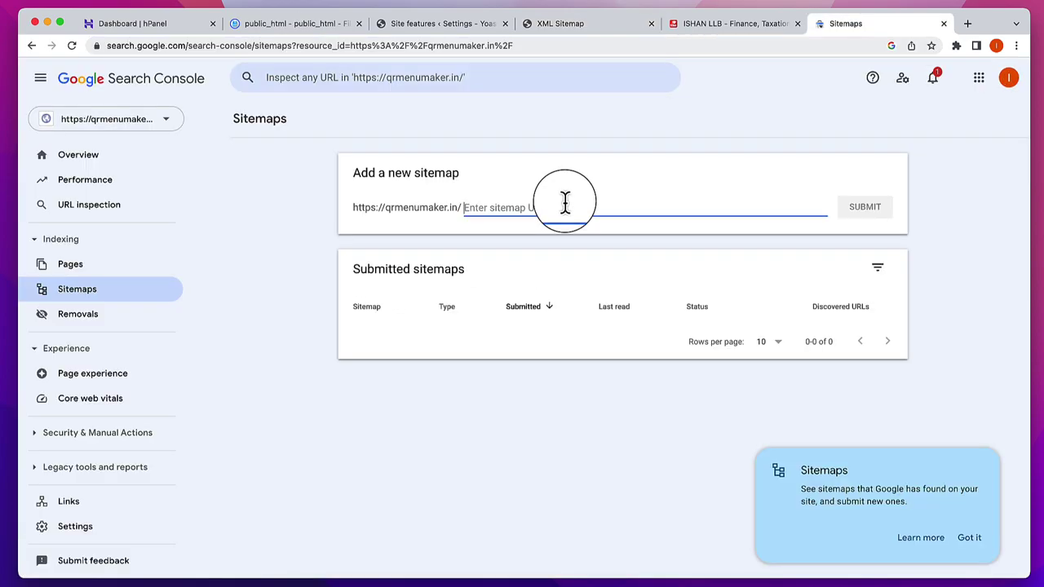
pyautogui.press('super+v')
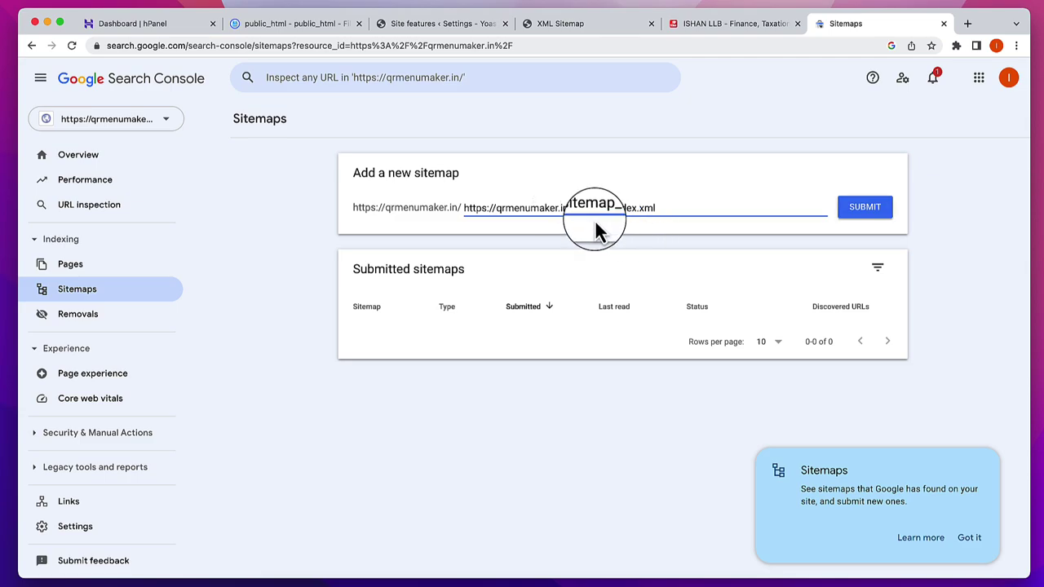
pyautogui.click(870, 214)
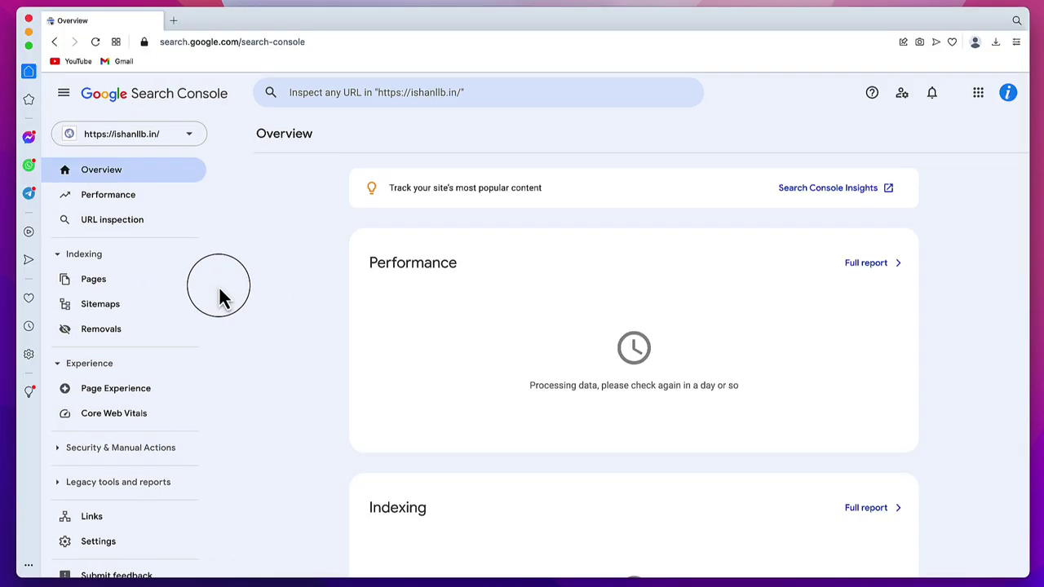
pyautogui.click(131, 231)
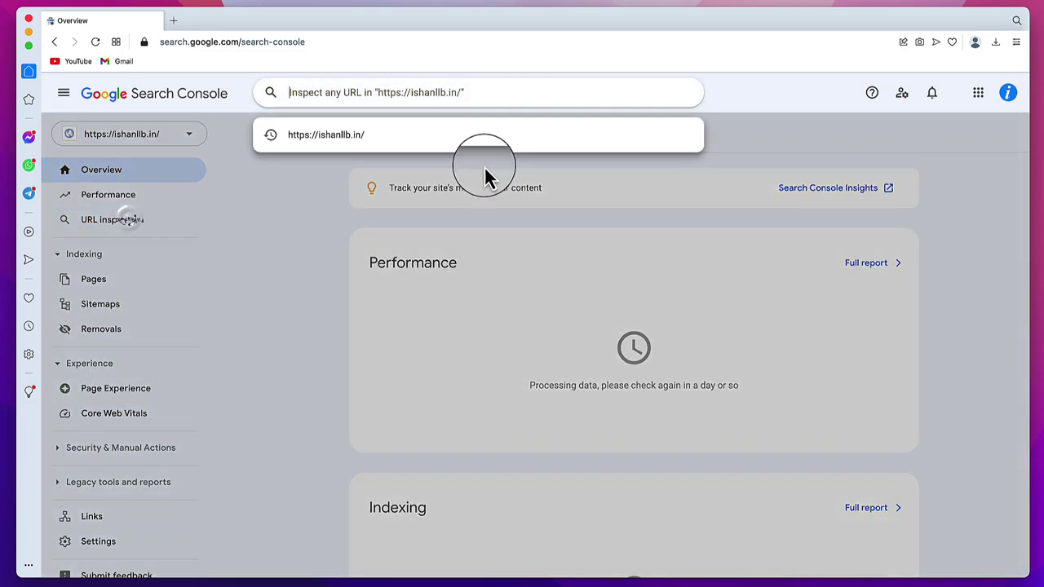
pyautogui.click(379, 135)
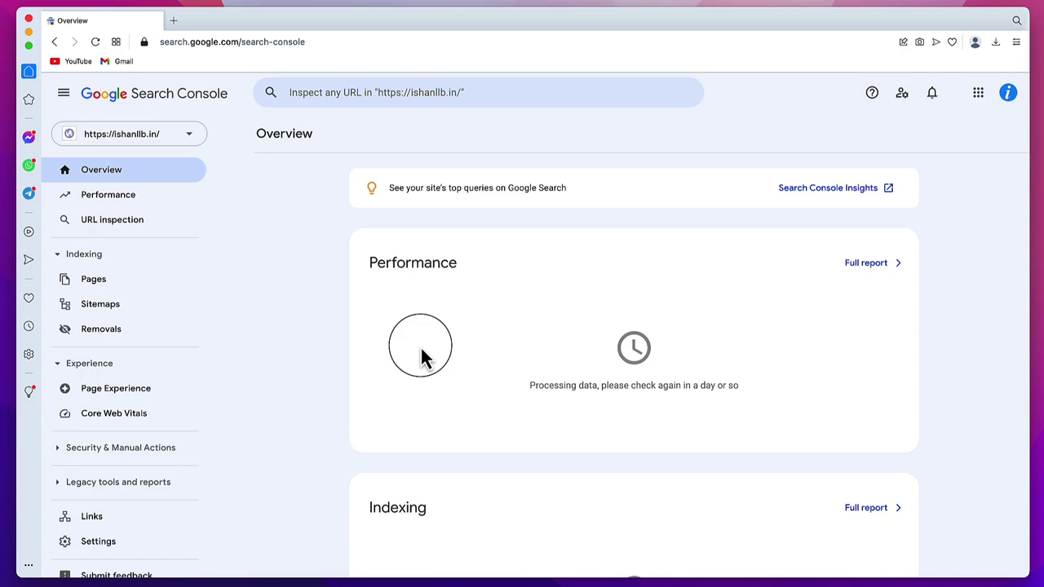
pyautogui.click(100, 303)
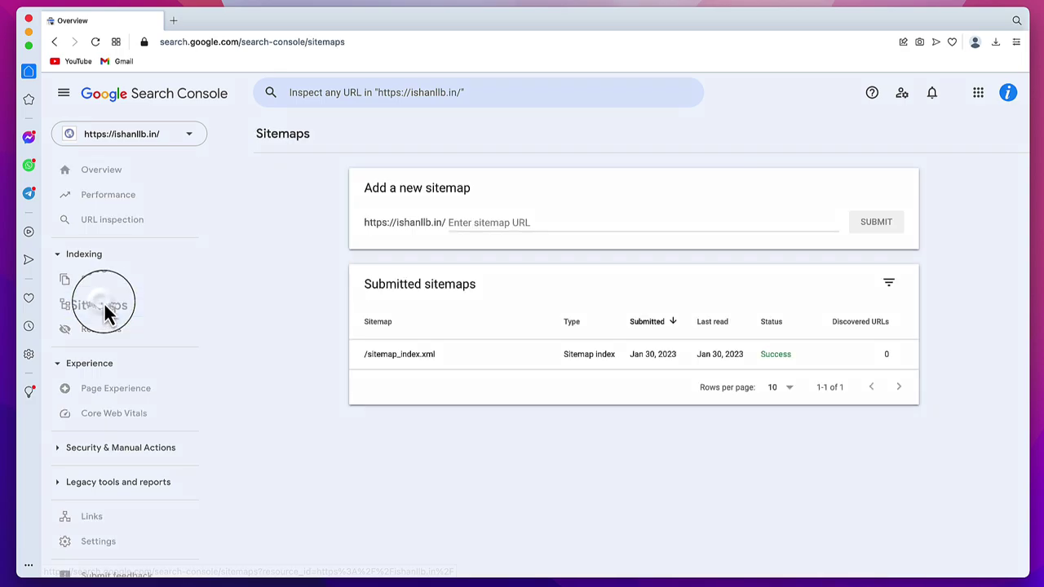
pyautogui.click(619, 362)
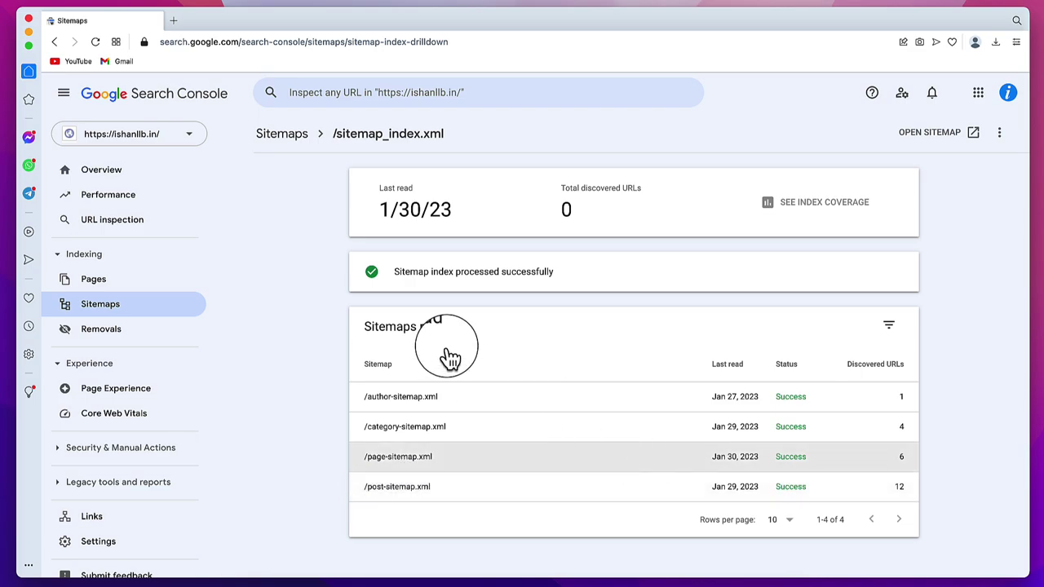
pyautogui.click(123, 202)
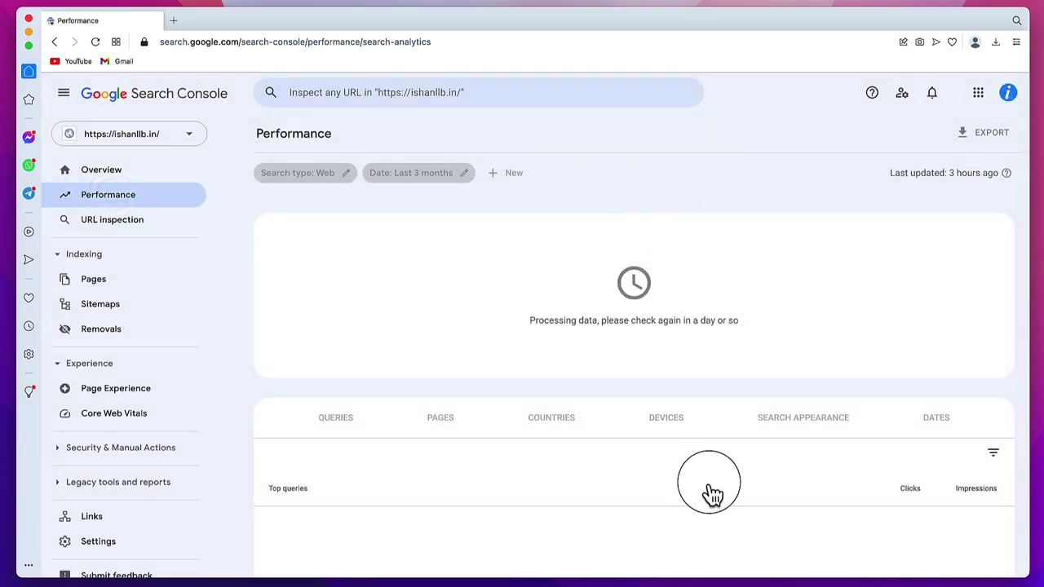
pyautogui.scroll(-5, 706, 494)
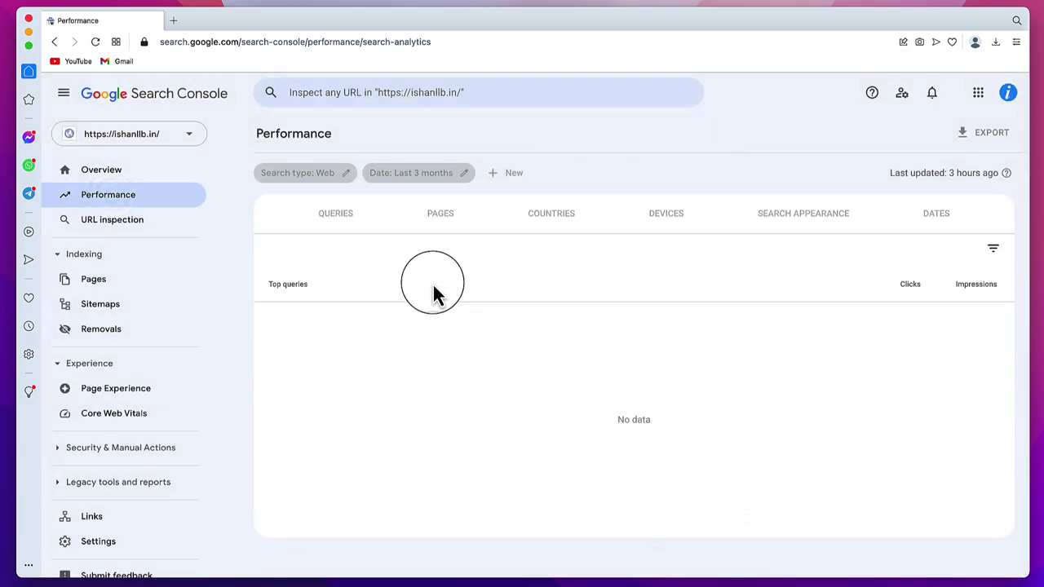
pyautogui.scroll(5, 432, 280)
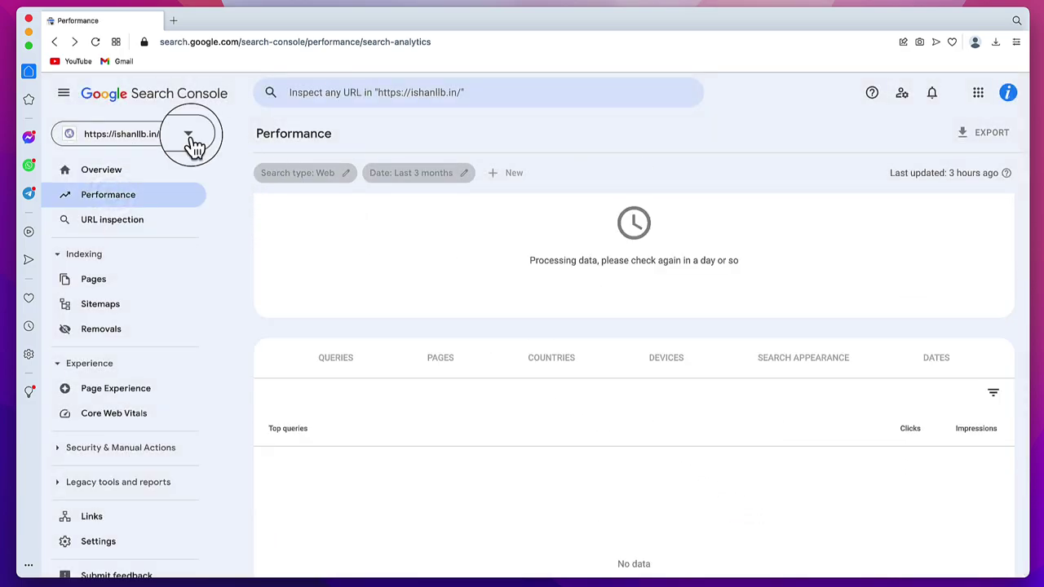
# Step: Switch to the provdm.com domain property and review its performance report and submitted sitemaps
pyautogui.click(133, 140)
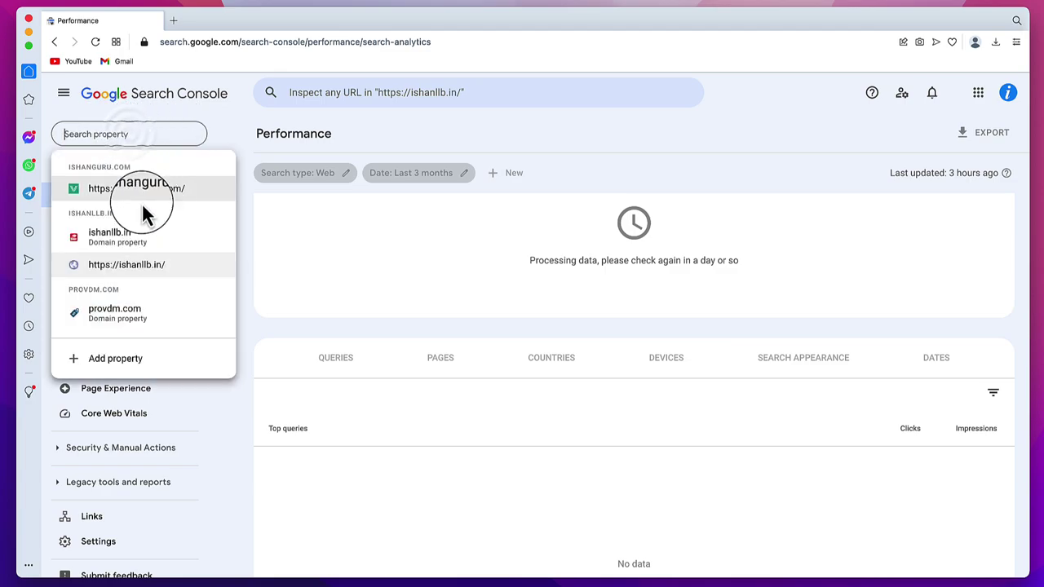
pyautogui.click(155, 317)
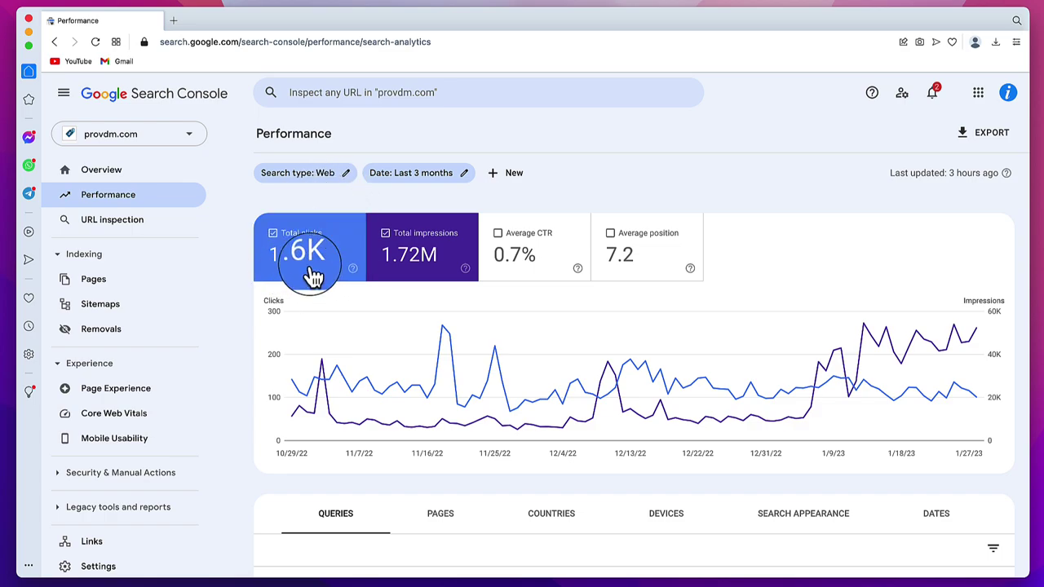
pyautogui.click(98, 307)
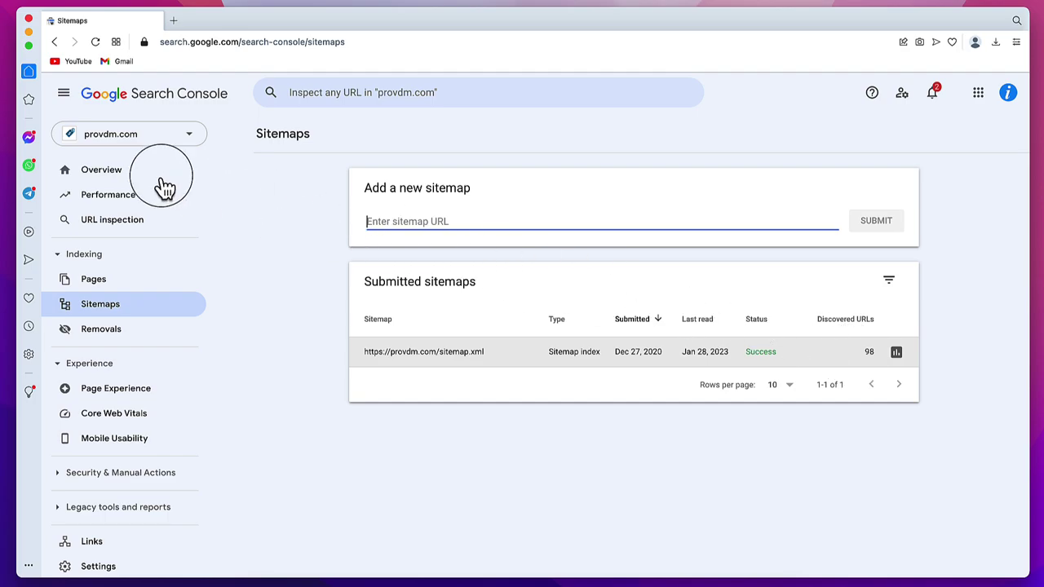
# Step: Review the performance and indexed pages summaries in provdm.com's overview
pyautogui.click(133, 172)
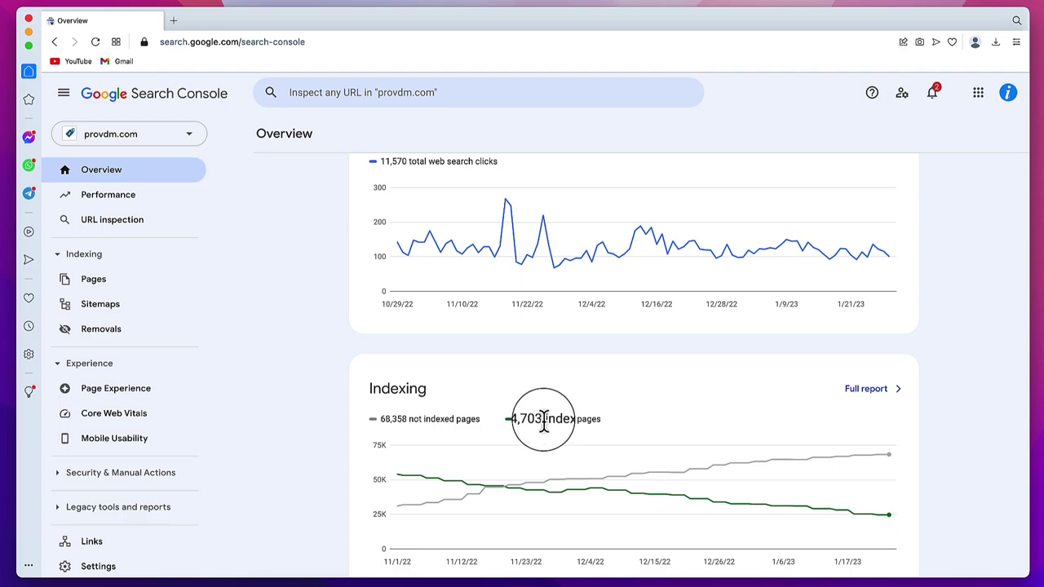
pyautogui.moveTo(542, 419); pyautogui.dragTo(602, 420)
pyautogui.scroll(3, 314, 248)
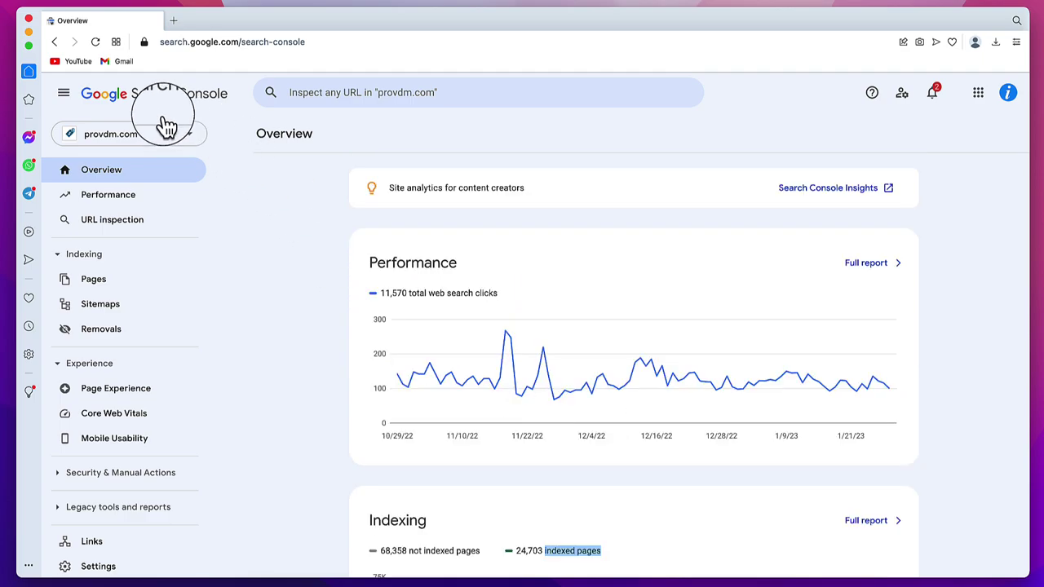